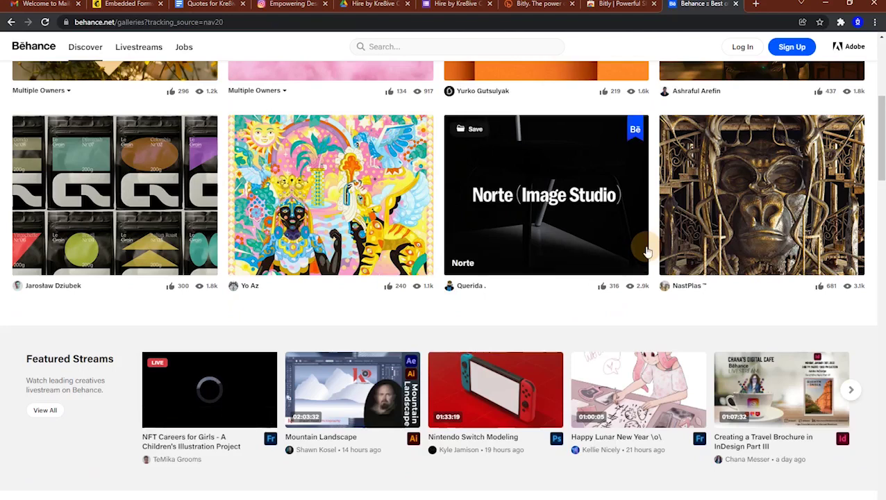
# - Search Behance for "logo design" and browse the project results
pyautogui.scroll(4, 359, 38)
pyautogui.click(455, 41)
pyautogui.write('logo design')
pyautogui.press('Return')
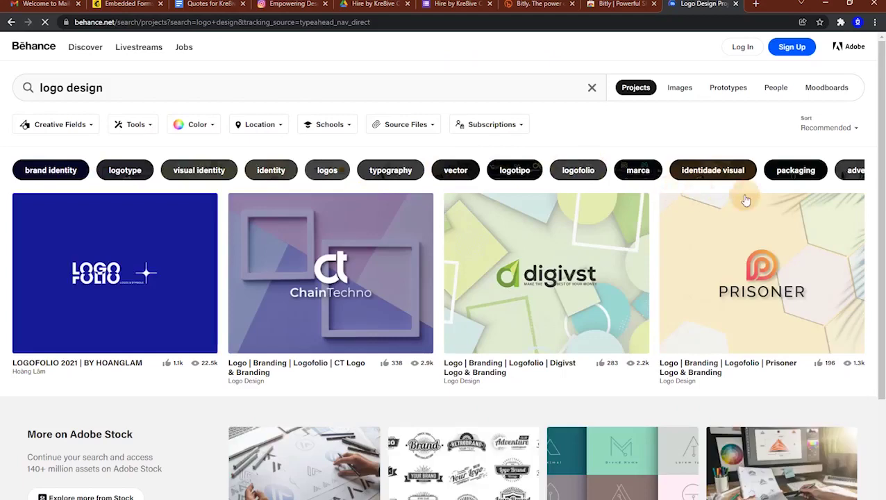
pyautogui.scroll(-2, 660, 203)
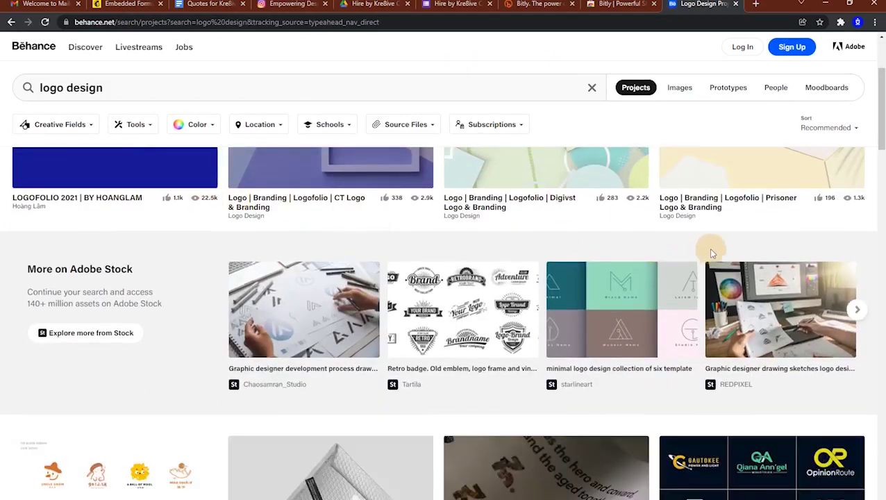
pyautogui.scroll(-4, 715, 257)
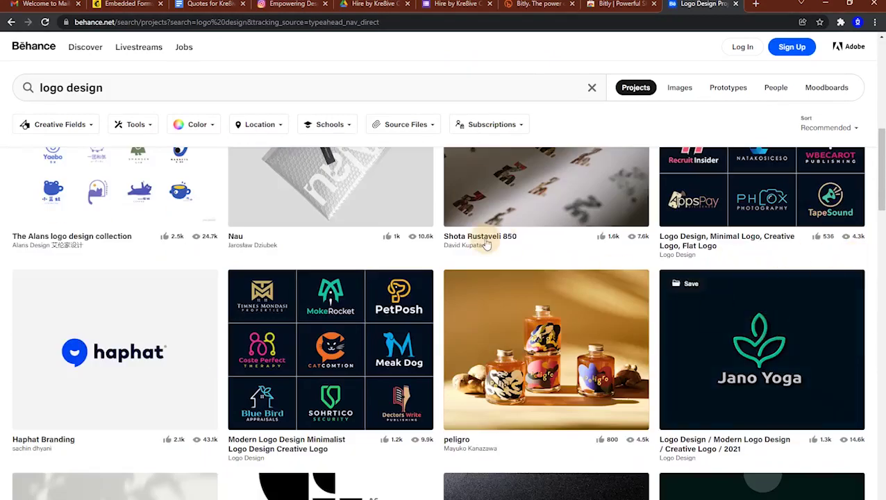
pyautogui.scroll(-3, 486, 244)
pyautogui.scroll(10, 607, 257)
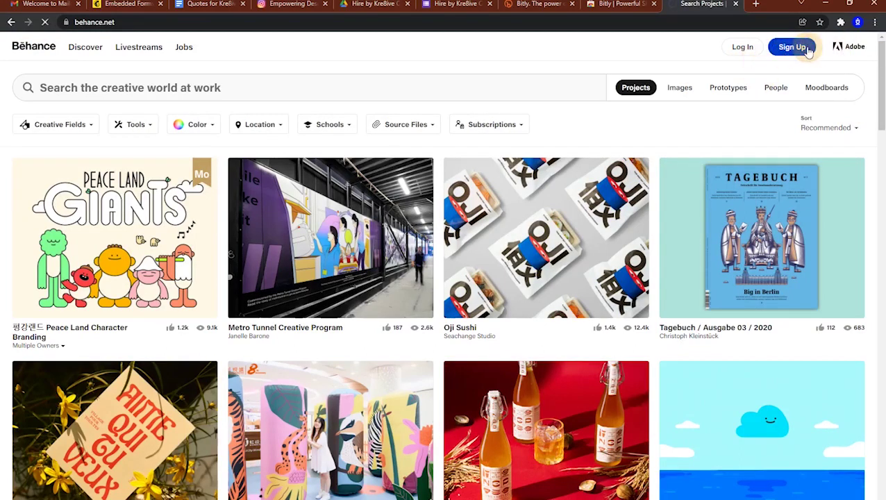
# - Start signing up for a new Behance account and fill in the account's email address
pyautogui.click(809, 51)
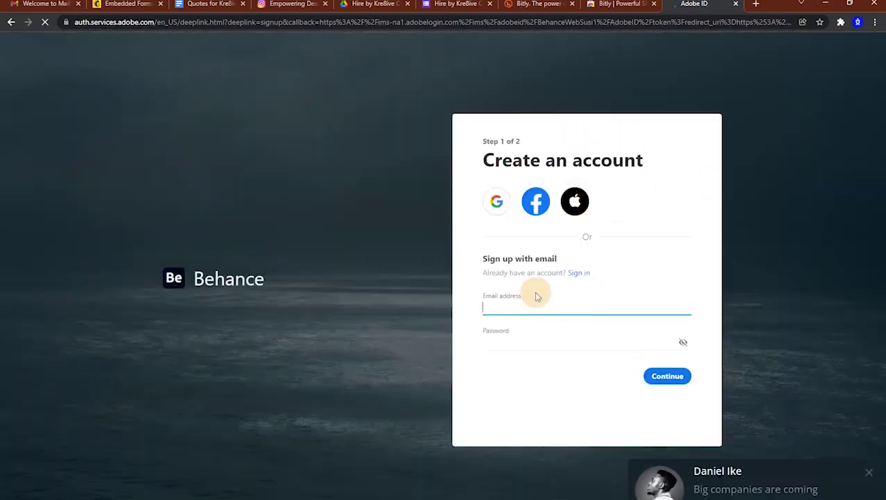
pyautogui.click(869, 473)
pyautogui.click(489, 311)
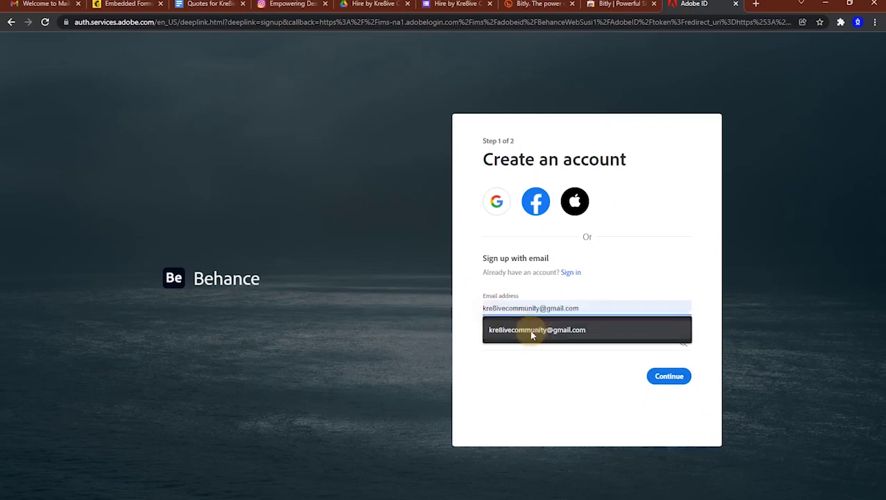
pyautogui.click(534, 332)
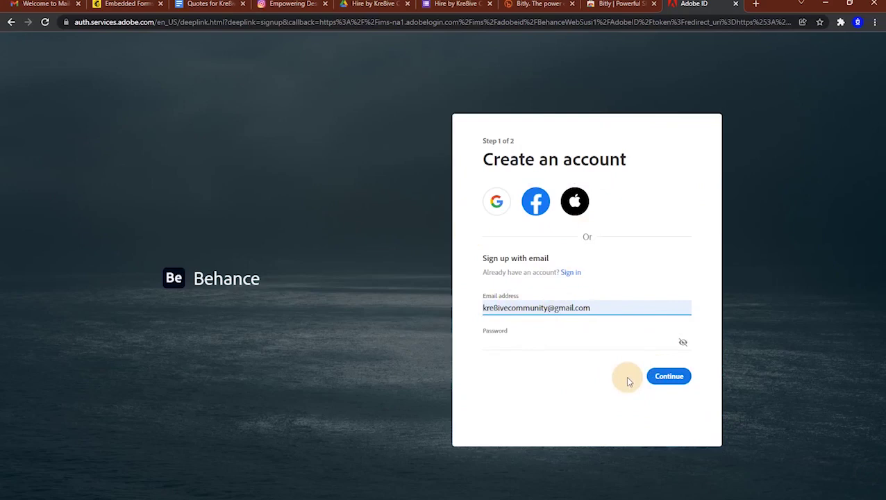
# - Enter an account password that meets all the listed requirements and continue to the second sign-up step
pyautogui.click(670, 376)
pyautogui.click(556, 338)
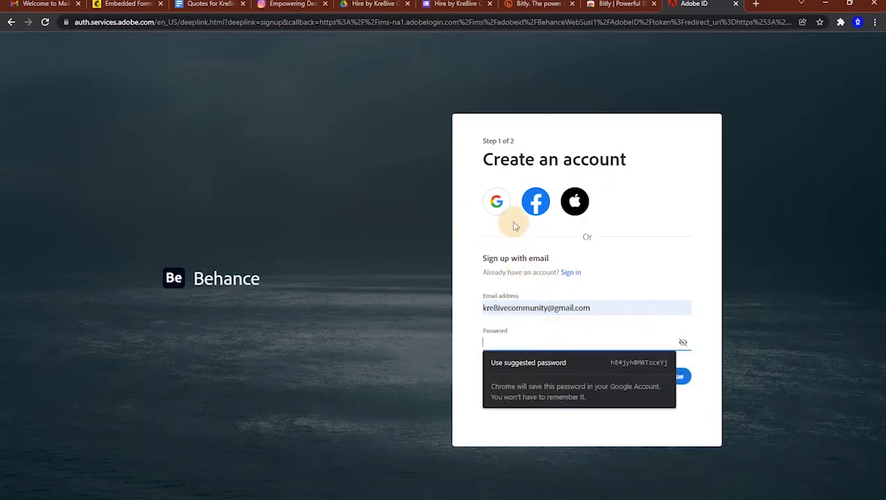
pyautogui.write('••')
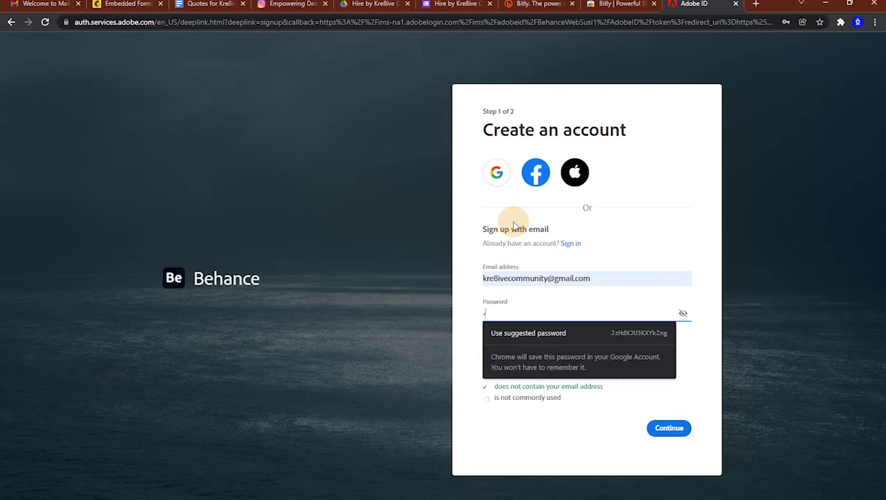
pyautogui.write('•••••')
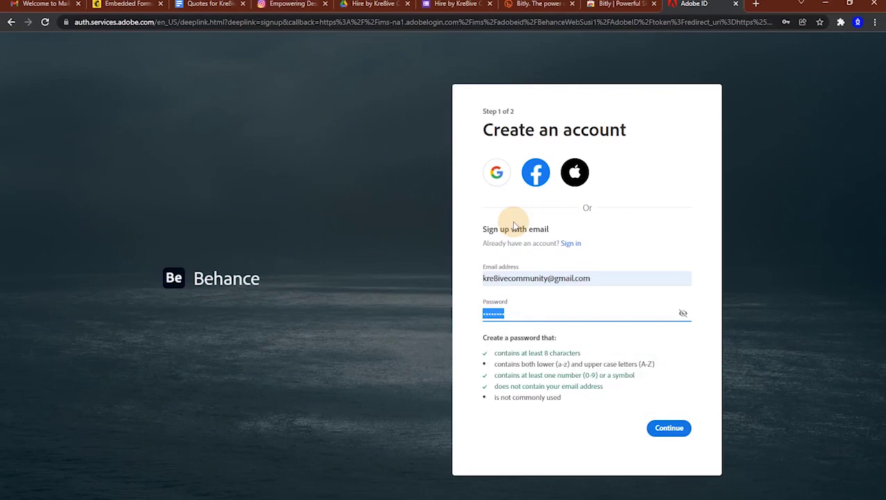
pyautogui.press('BackSpace')
pyautogui.write('••••')
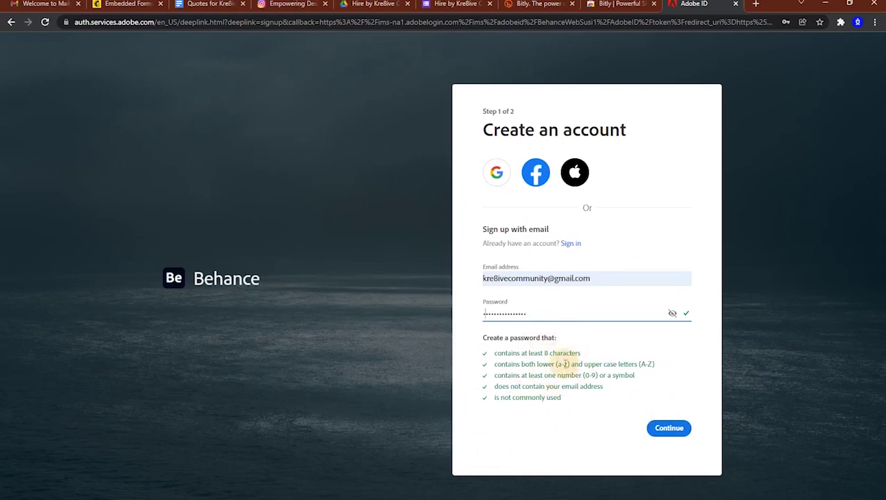
pyautogui.click(679, 430)
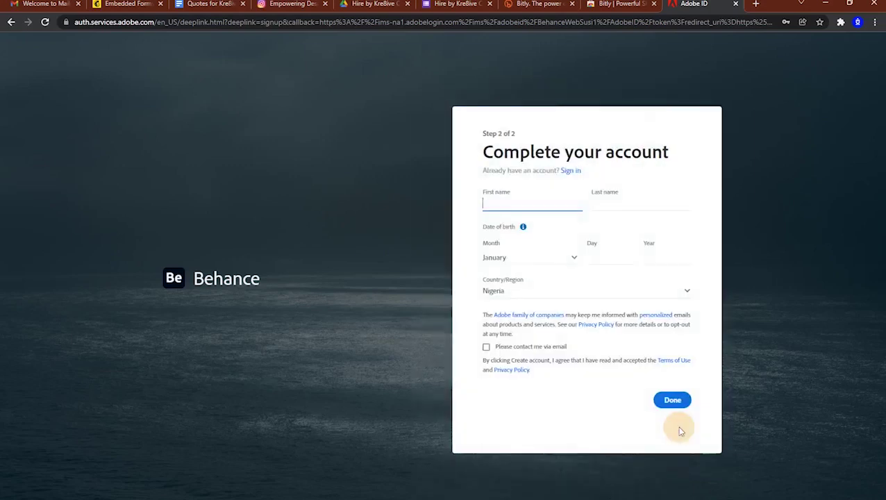
# - Set the account's first name to Kre8ive and its last name to Community
pyautogui.click(769, 176)
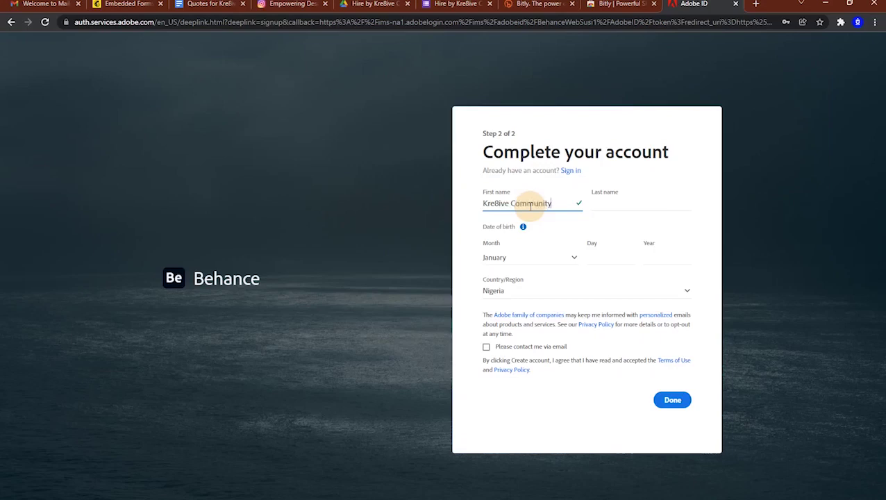
pyautogui.press('BackSpace')
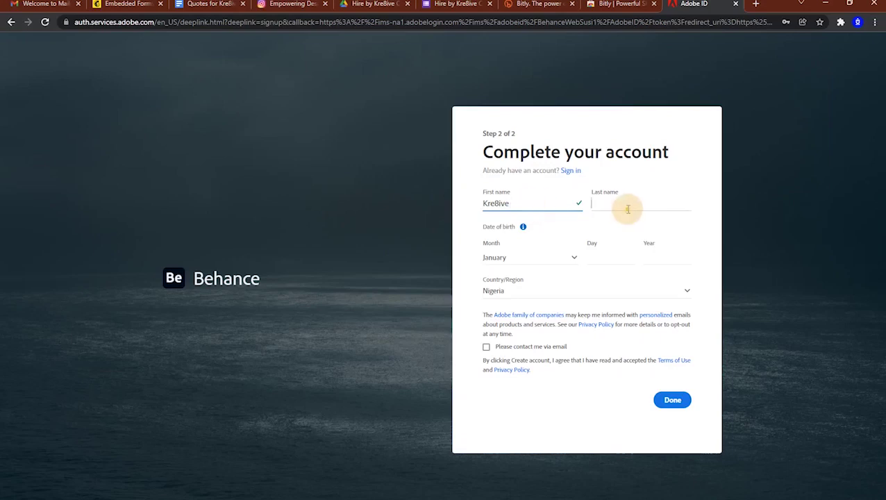
pyautogui.write('Community')
# - Fill in the date of birth and submit the account form with contact via email enabled
pyautogui.click(523, 258)
pyautogui.click(594, 250)
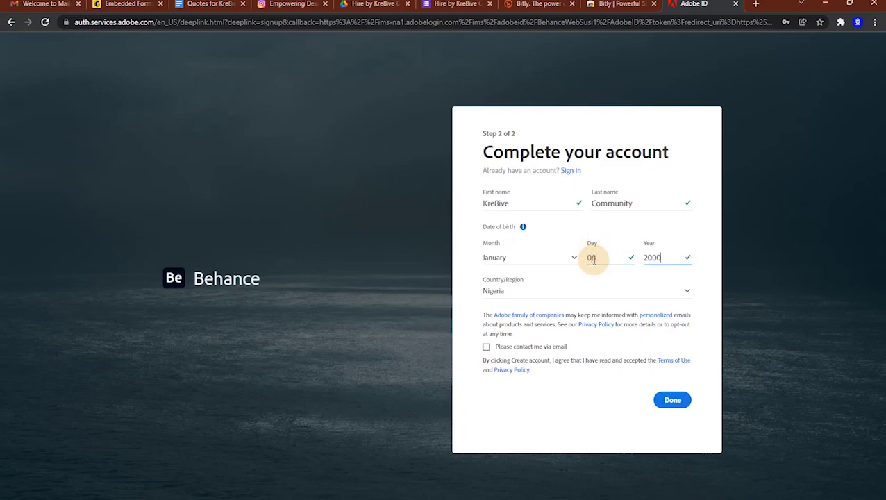
pyautogui.write('2002')
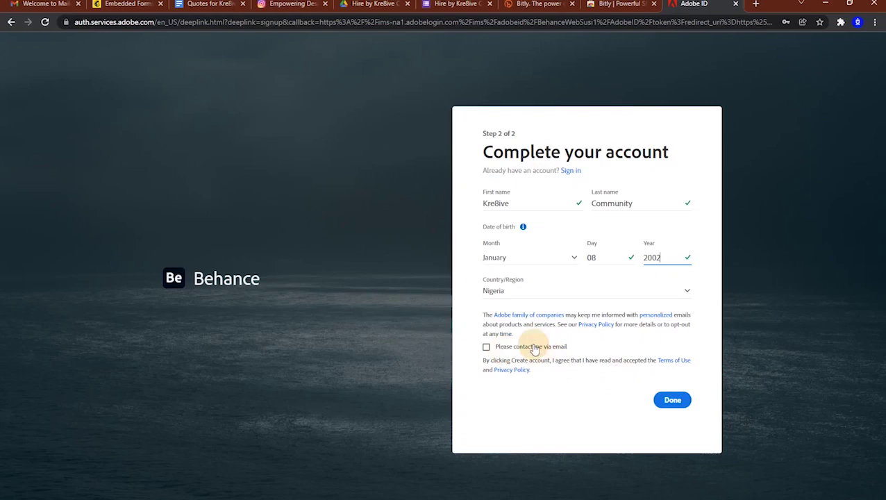
pyautogui.click(493, 347)
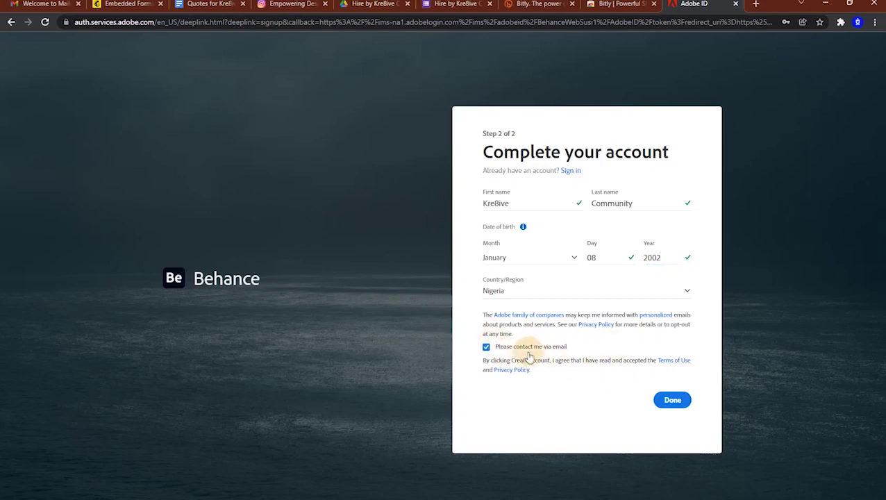
pyautogui.click(678, 404)
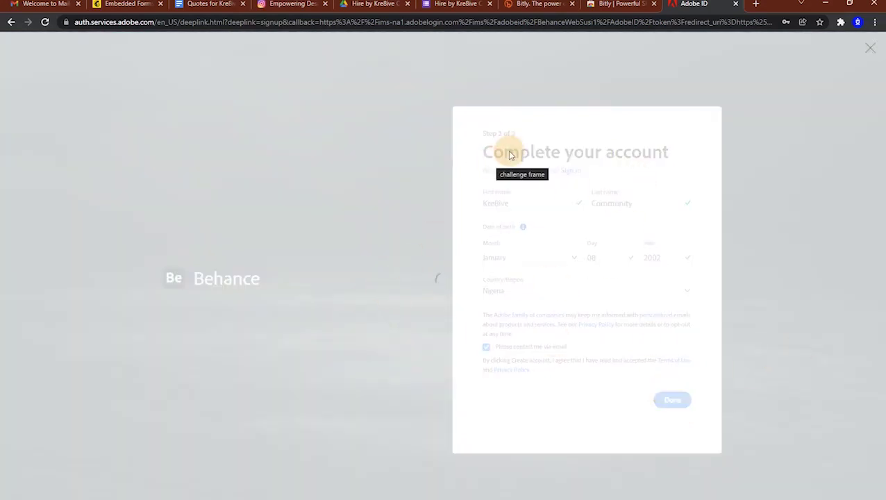
# - Complete the verification challenge by picking the dice pair with the same icon facing up in each round
pyautogui.click(444, 289)
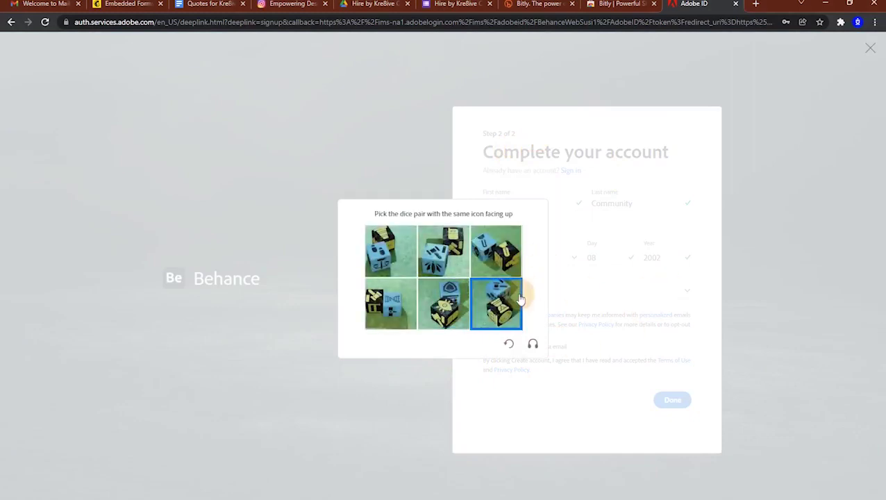
pyautogui.click(505, 307)
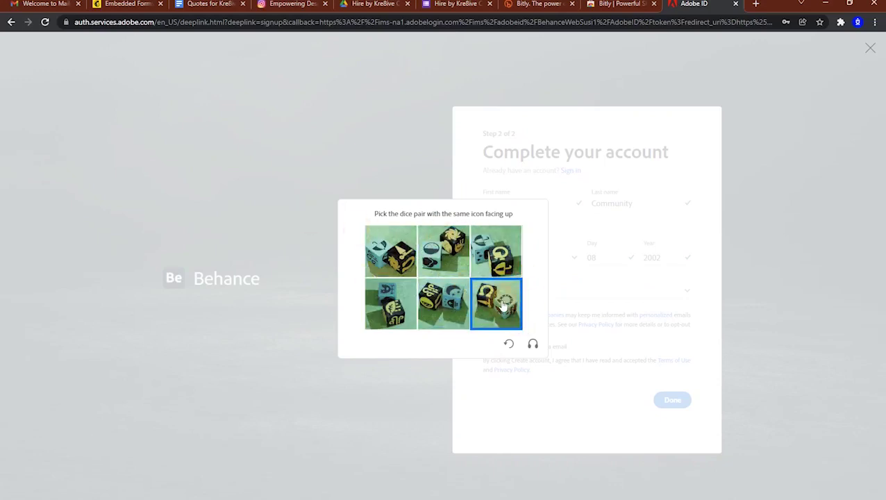
pyautogui.click(505, 306)
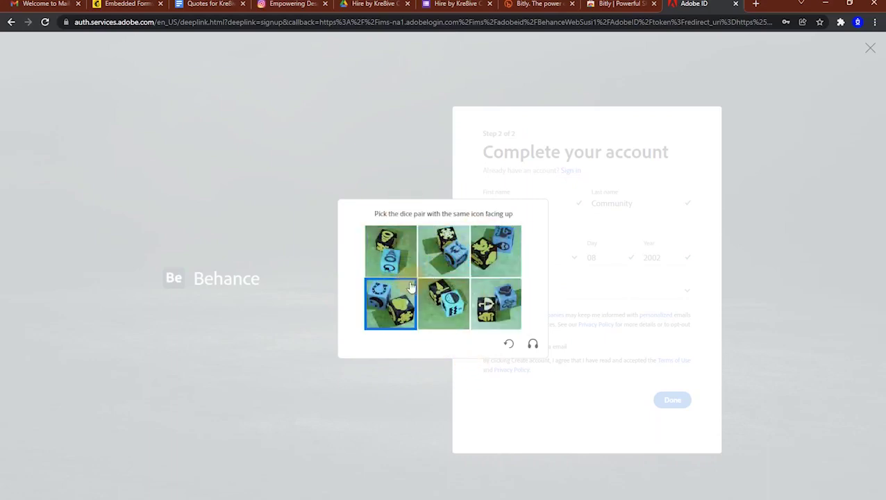
pyautogui.click(415, 234)
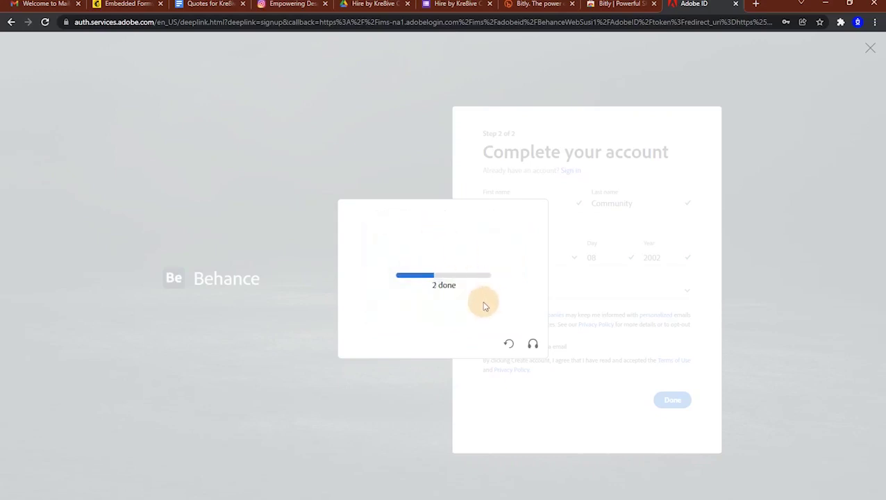
pyautogui.click(450, 254)
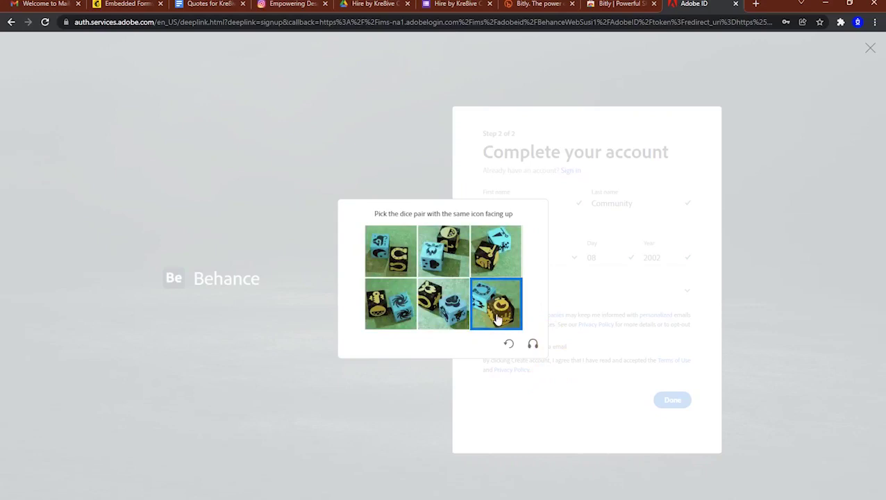
pyautogui.click(487, 253)
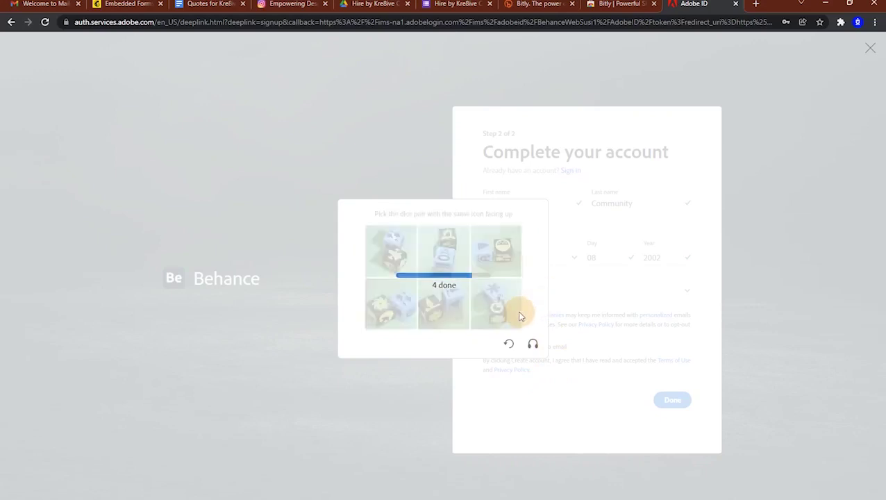
pyautogui.click(445, 304)
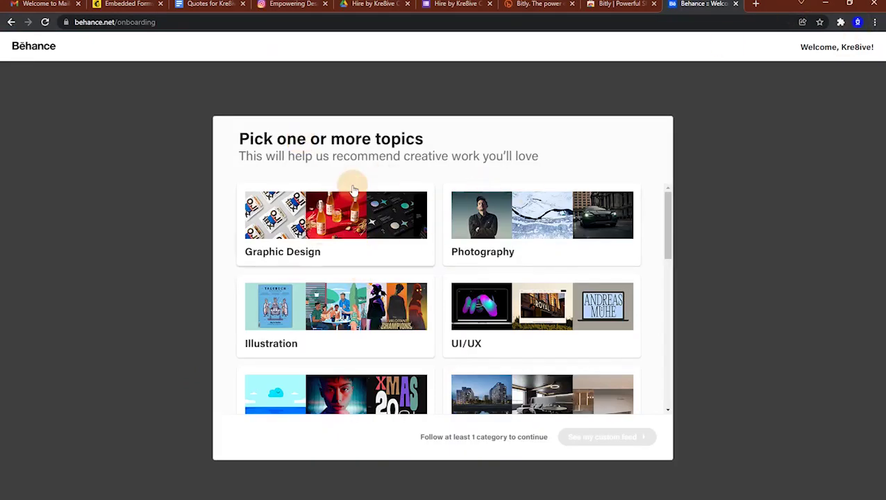
# - Follow the Graphic Design, UI/UX, Illustration, Motion, Product Design and Advertising topics
pyautogui.click(329, 234)
pyautogui.click(469, 345)
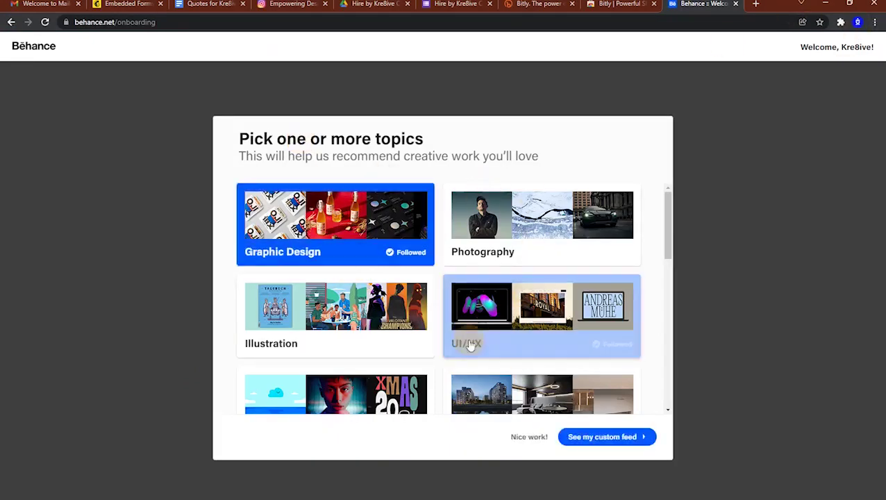
pyautogui.click(290, 305)
pyautogui.scroll(-2, 565, 401)
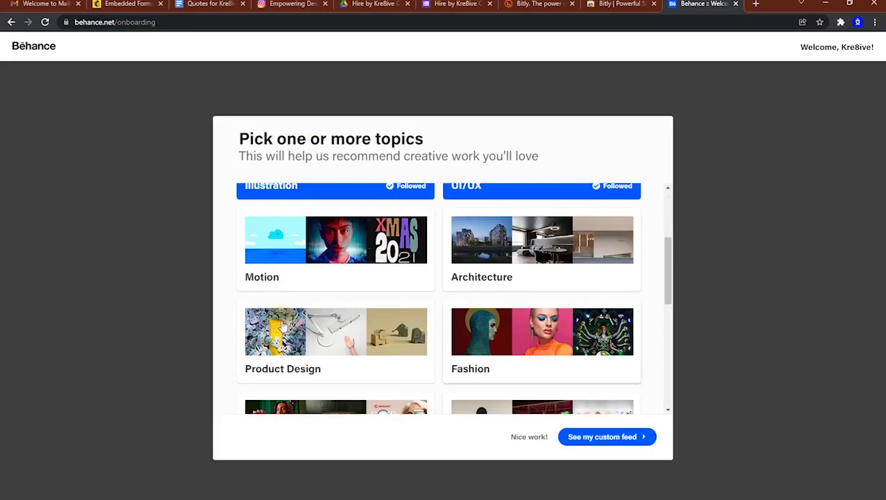
pyautogui.click(316, 251)
pyautogui.scroll(-1, 355, 349)
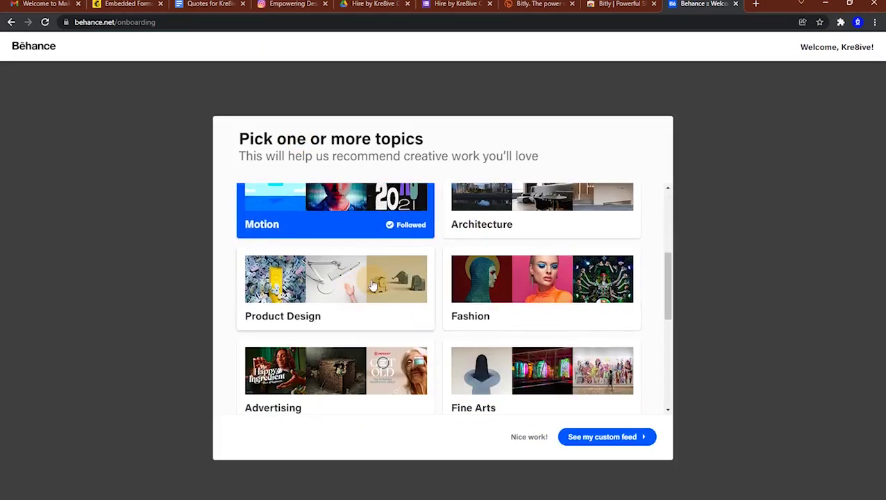
pyautogui.click(373, 286)
pyautogui.click(340, 383)
# - Follow the Game Design, Sound and Photography topics as well, and continue to the custom feed
pyautogui.scroll(-1, 525, 375)
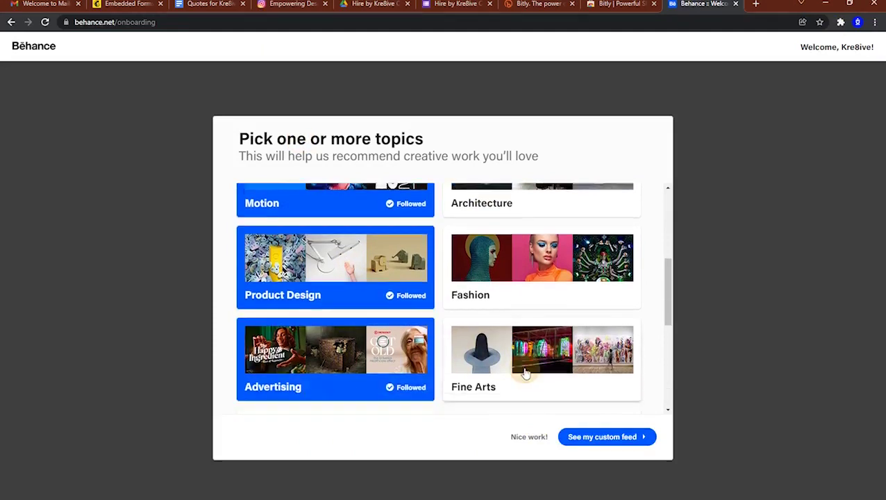
pyautogui.scroll(-1, 525, 375)
pyautogui.click(528, 385)
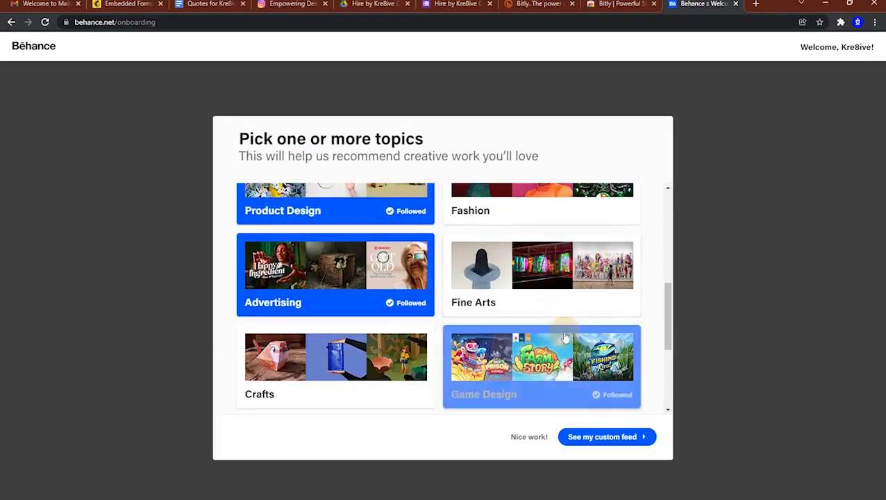
pyautogui.scroll(-3, 437, 338)
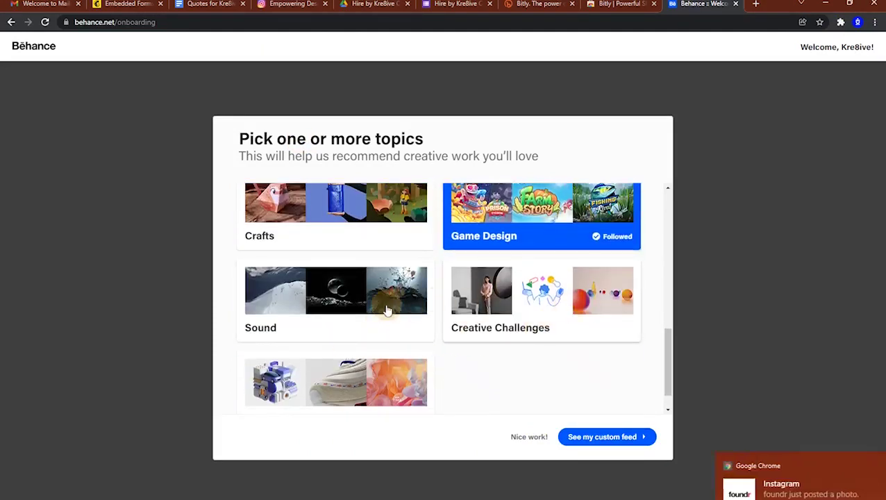
pyautogui.click(331, 286)
pyautogui.scroll(5, 549, 394)
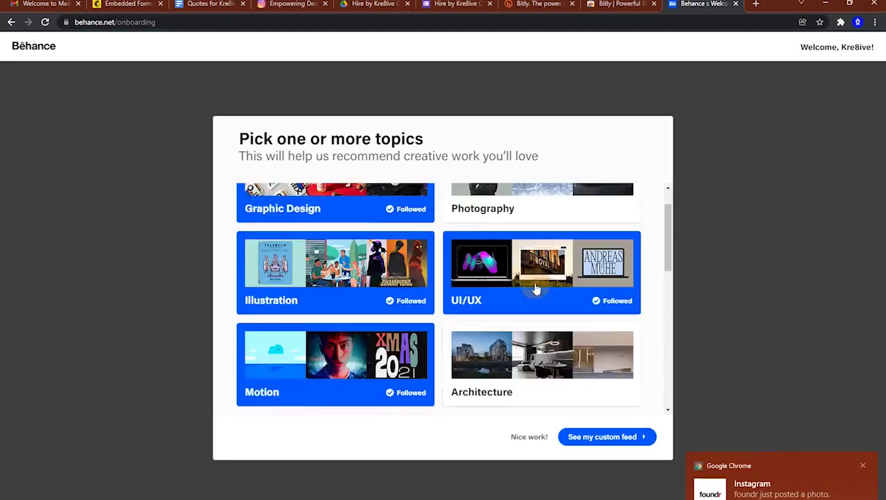
pyautogui.scroll(1, 534, 272)
pyautogui.click(530, 253)
pyautogui.scroll(-3, 538, 348)
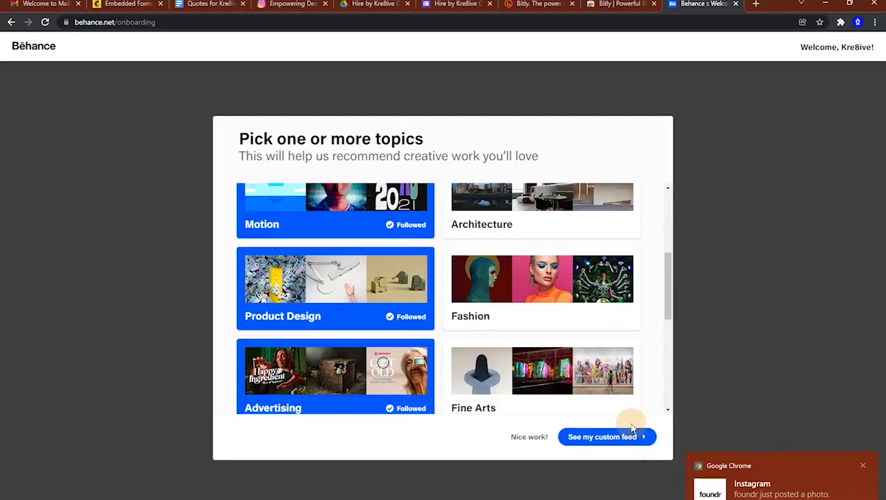
pyautogui.click(584, 437)
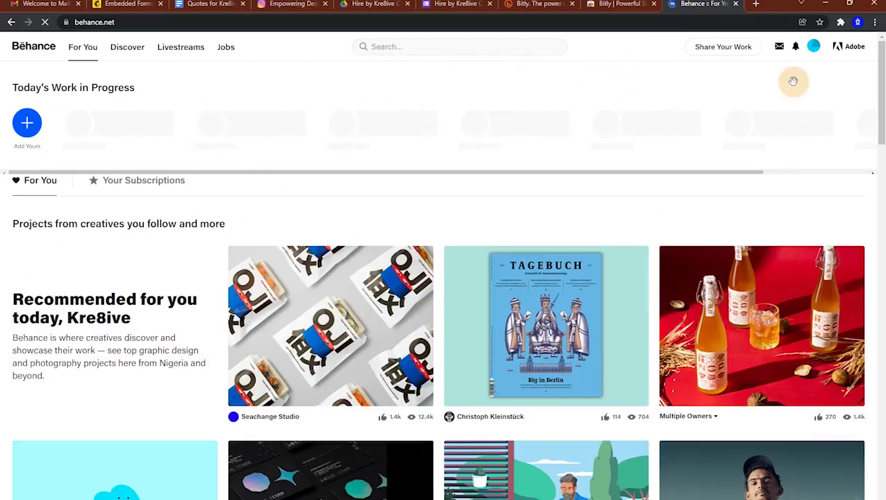
# - Go to the account's Behance profile and upload Profile Image Instagram from the Kre8ive Community Designs folder as the profile photo
pyautogui.moveTo(813, 47)
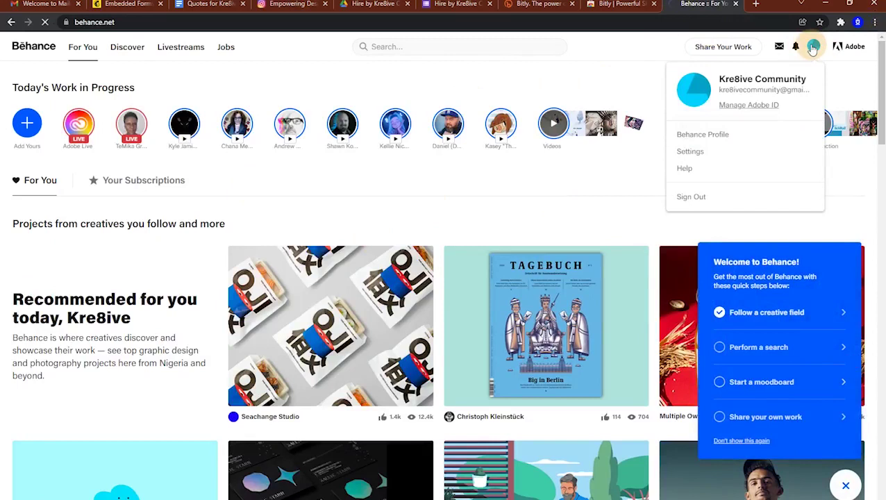
pyautogui.click(813, 47)
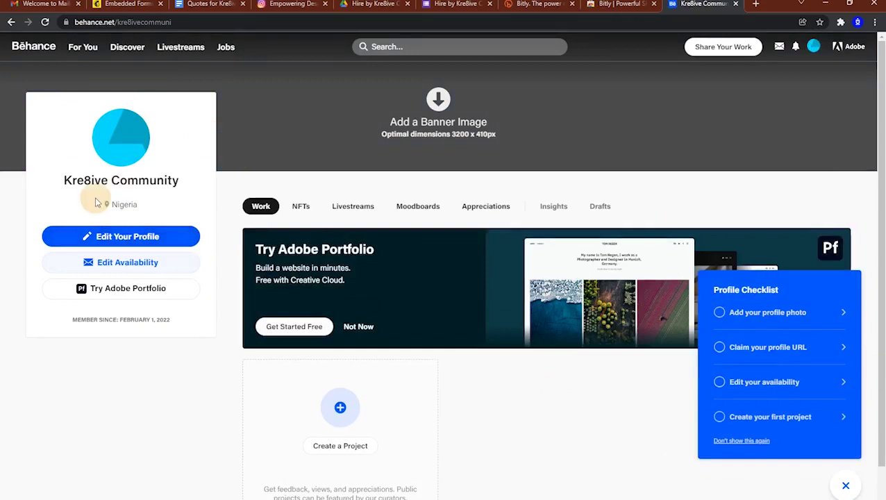
pyautogui.click(754, 312)
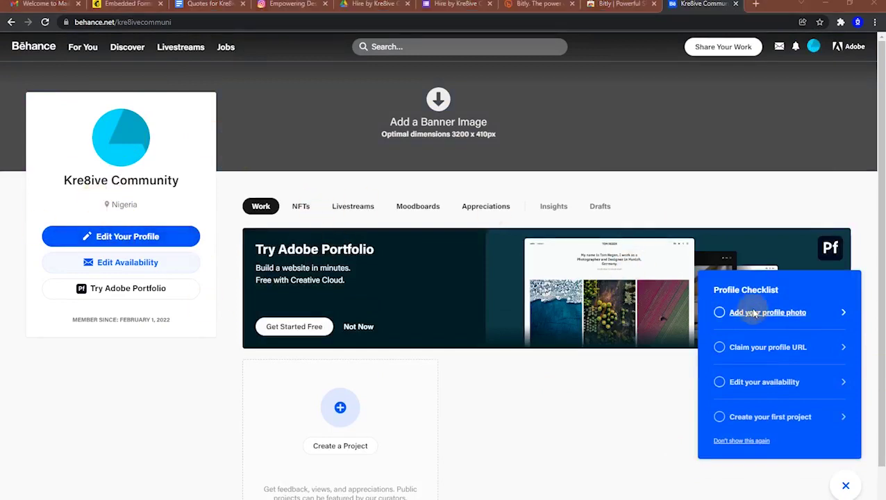
pyautogui.click(209, 21)
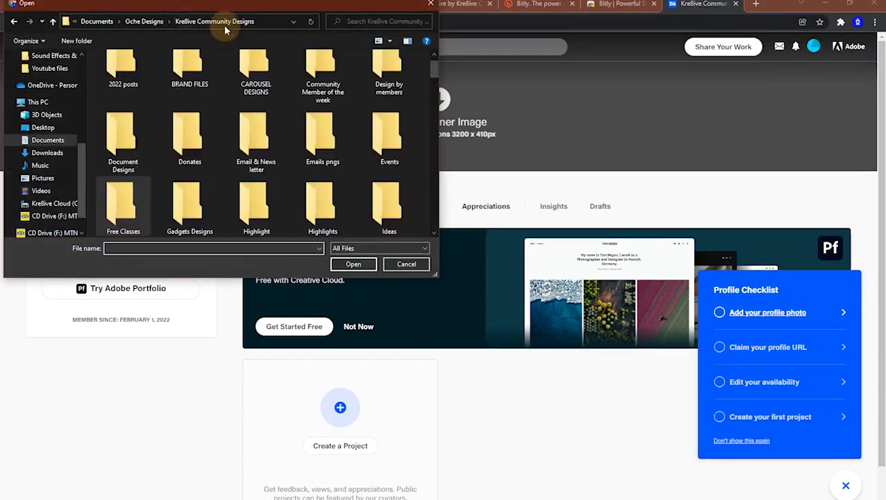
pyautogui.scroll(-8, 292, 83)
pyautogui.scroll(-3, 268, 193)
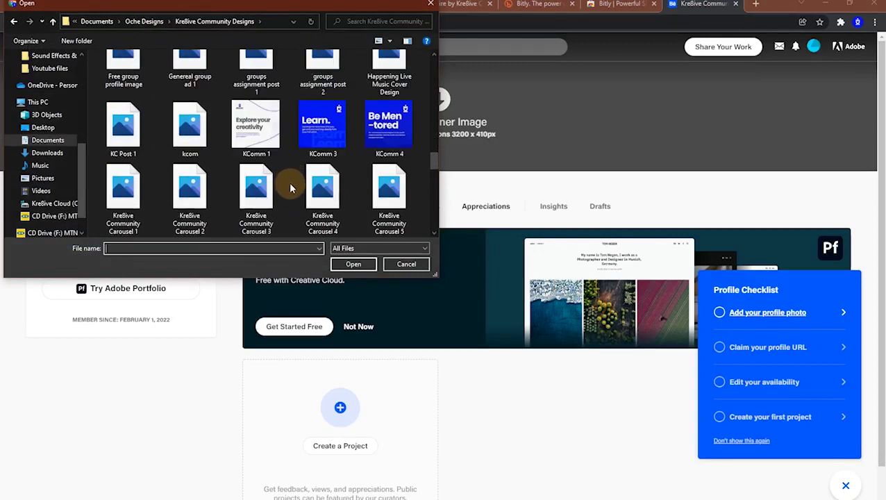
pyautogui.scroll(-5, 319, 182)
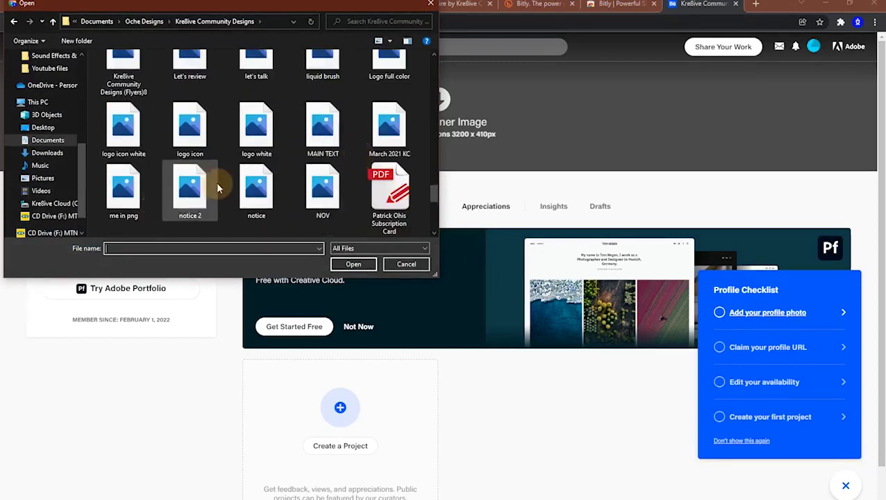
pyautogui.click(190, 147)
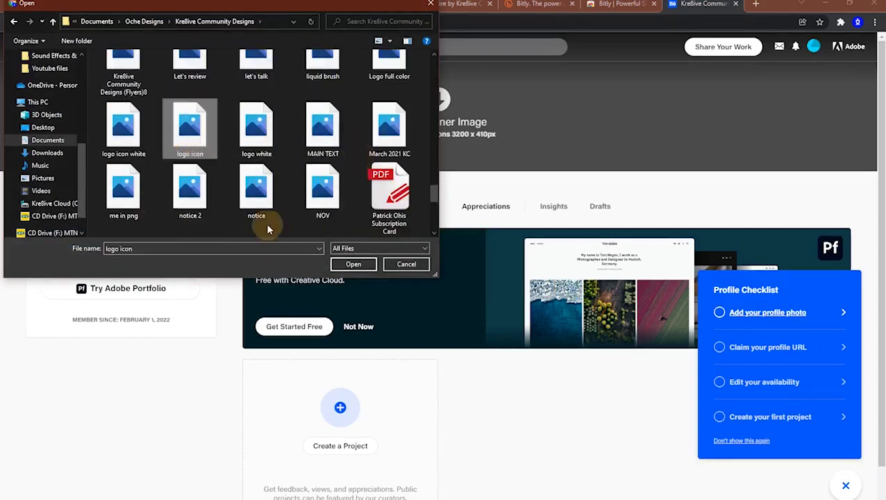
pyautogui.click(396, 61)
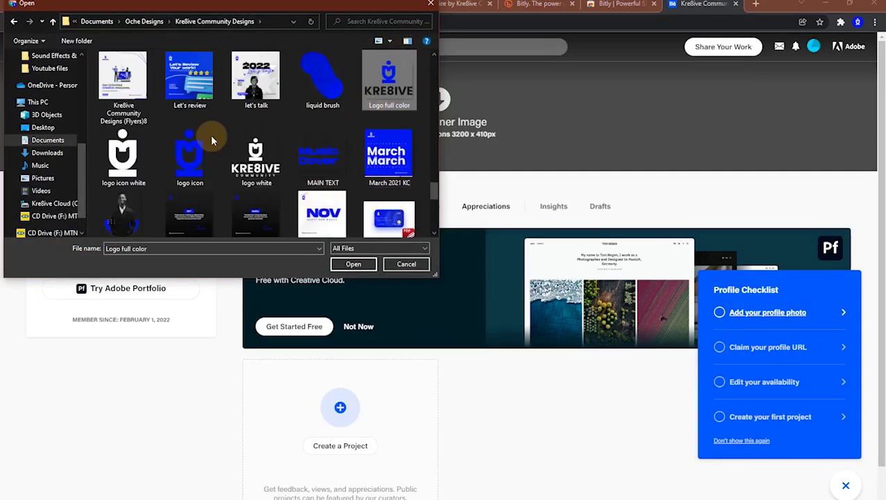
pyautogui.scroll(-1, 264, 138)
pyautogui.scroll(-5, 319, 137)
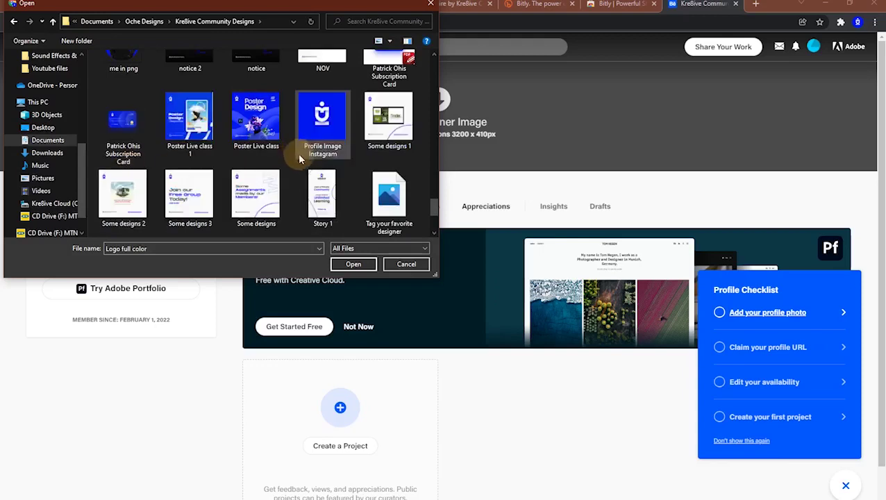
pyautogui.click(320, 111)
pyautogui.click(351, 264)
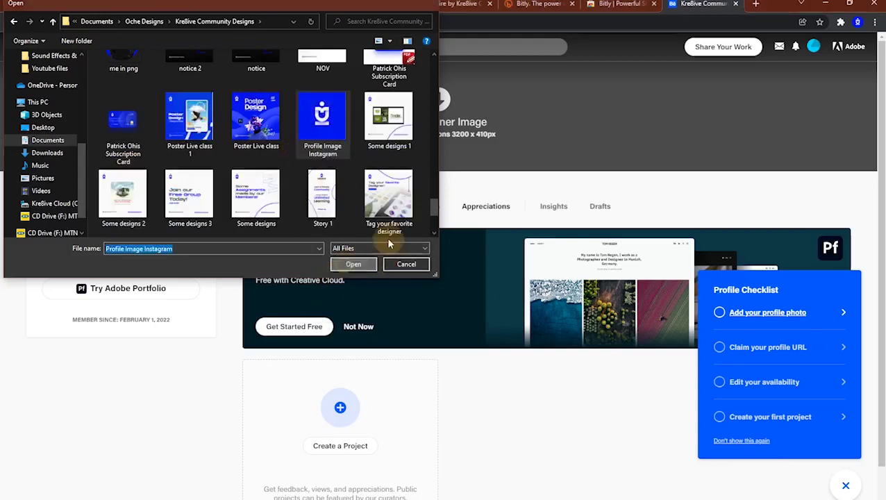
# - Expand the profile picture crop to cover the whole image and save it
pyautogui.moveTo(512, 204); pyautogui.dragTo(606, 100)
pyautogui.moveTo(366, 356); pyautogui.dragTo(311, 435)
pyautogui.click(544, 442)
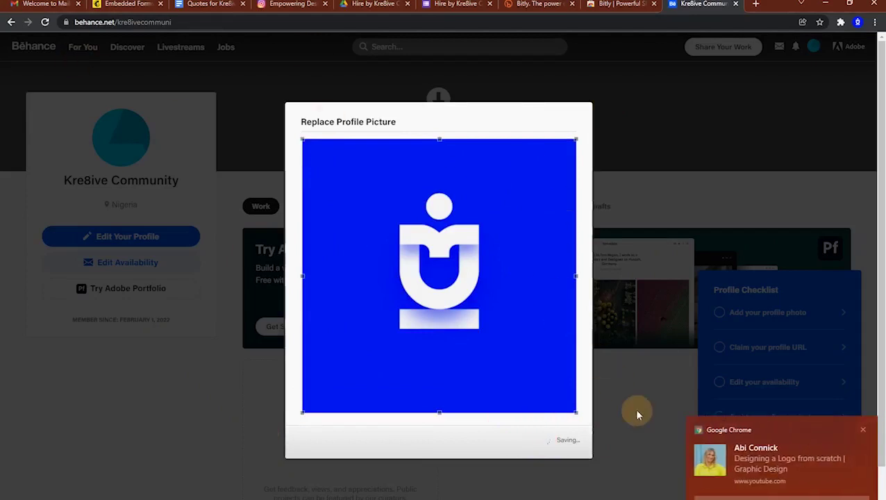
pyautogui.moveTo(718, 435); pyautogui.dragTo(769, 439)
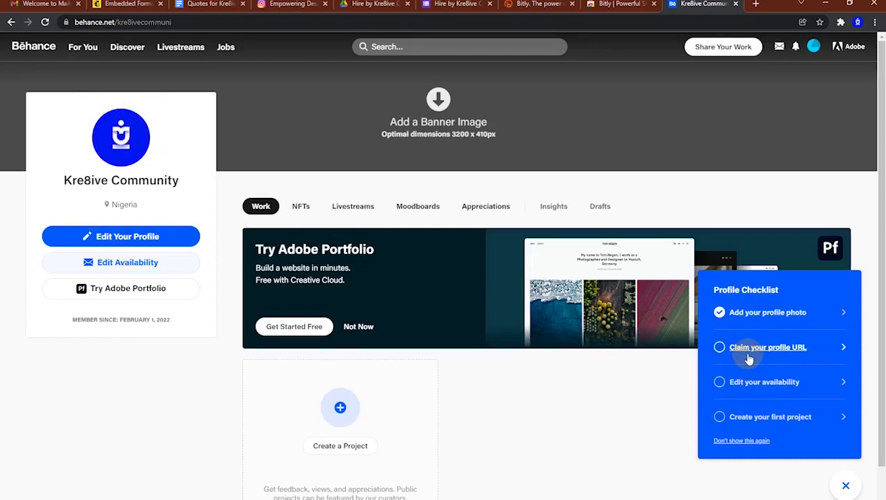
# - Claim kre8ivecom as the custom profile URL and save it
pyautogui.click(748, 358)
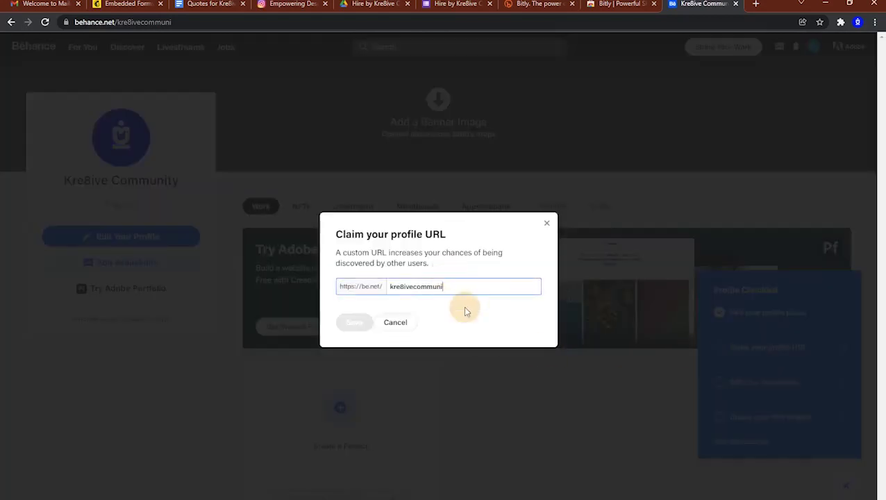
pyautogui.write('k')
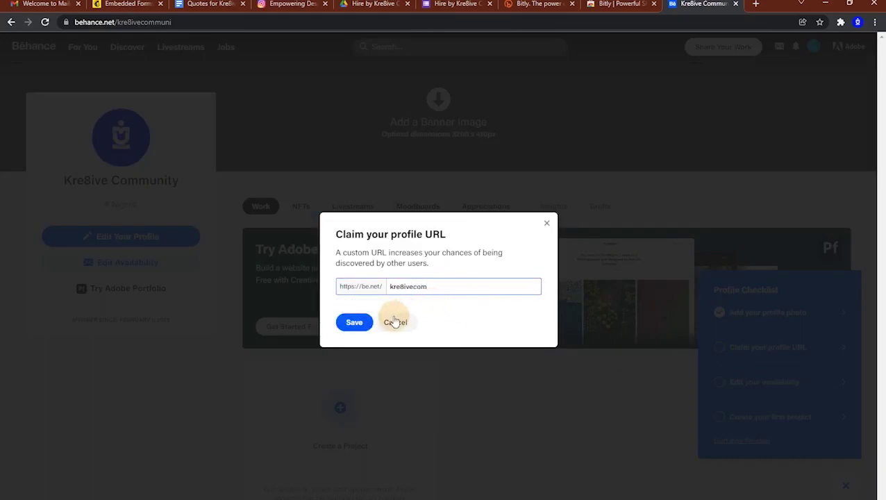
pyautogui.click(346, 328)
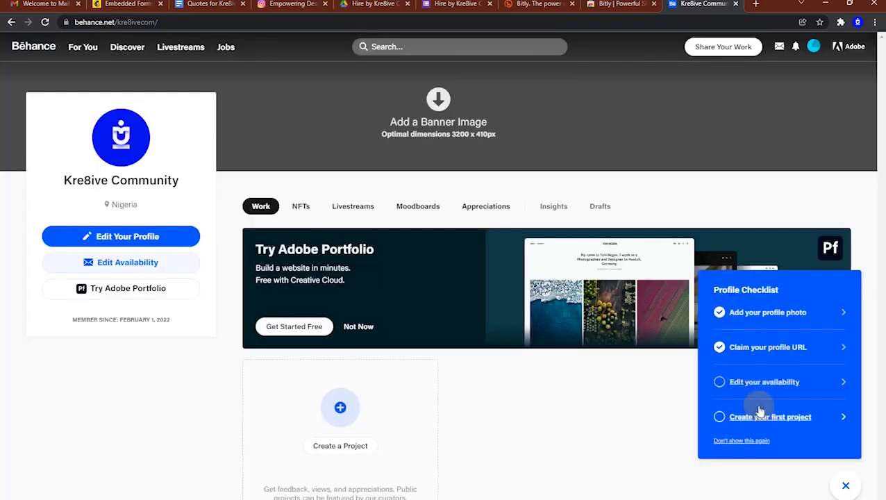
# - Edit the availability to enable Freelance & Project Commission and Full Time Job with remote opportunities
pyautogui.click(745, 382)
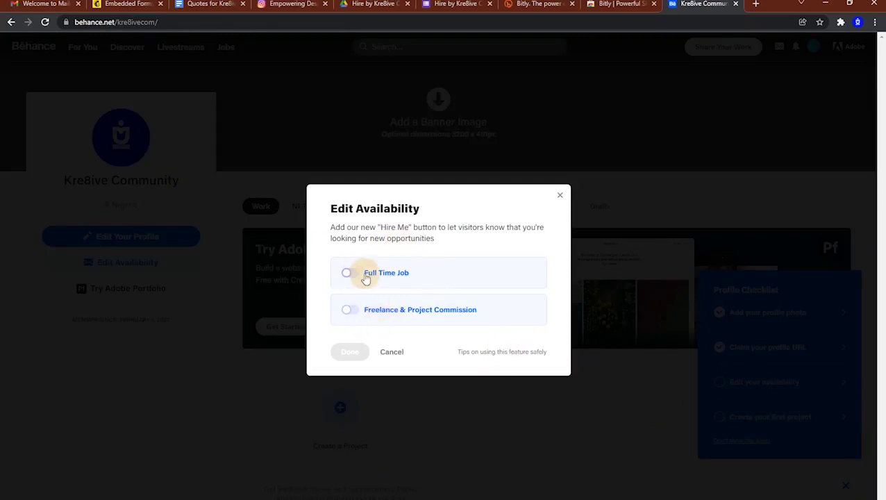
pyautogui.click(350, 310)
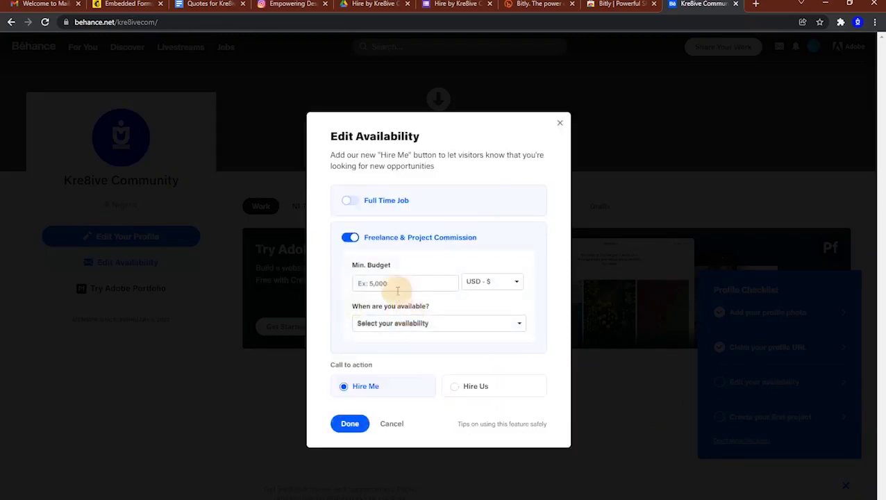
pyautogui.click(362, 203)
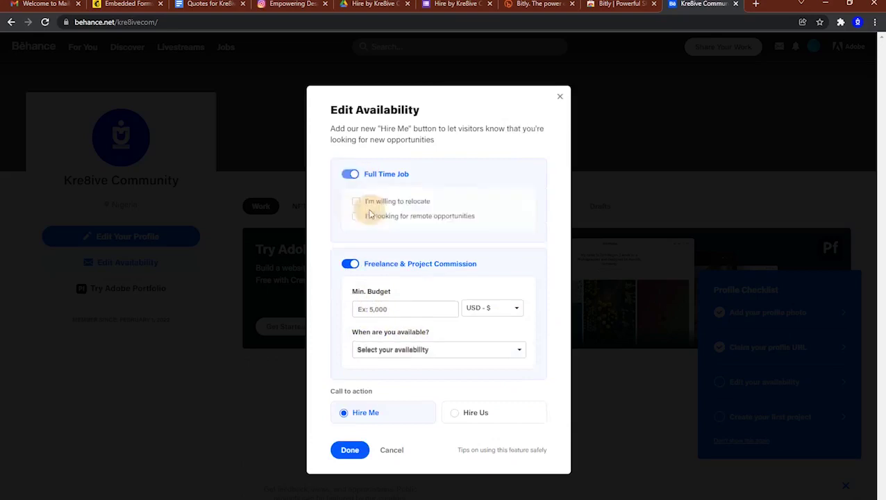
pyautogui.click(367, 221)
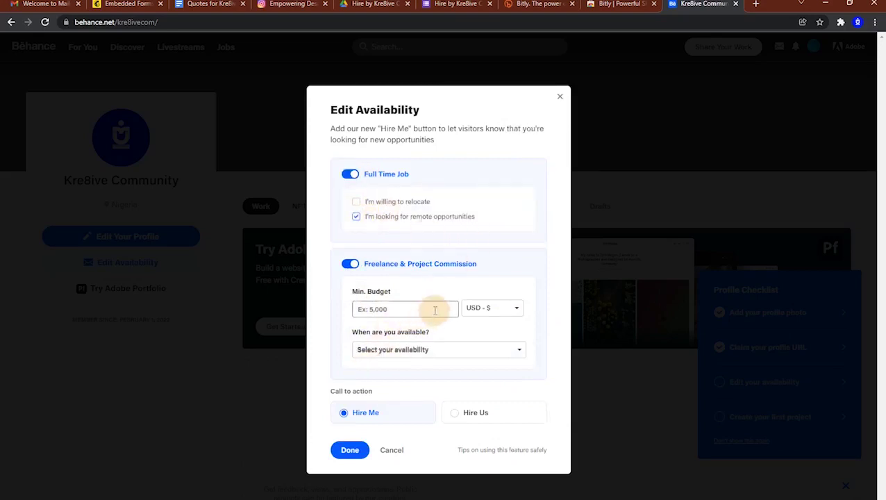
# - Set the freelance minimum budget to 1000 USD and the availability to Over 6 months, and save the availability settings
pyautogui.click(403, 310)
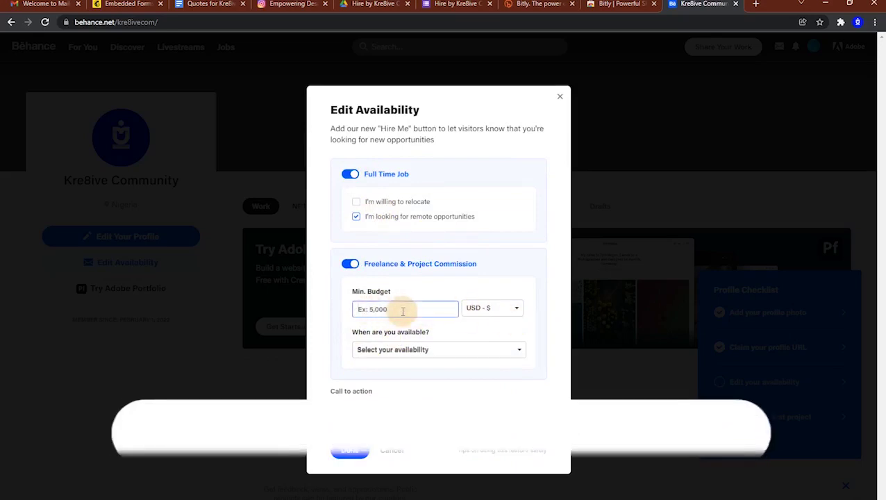
pyautogui.write('1000')
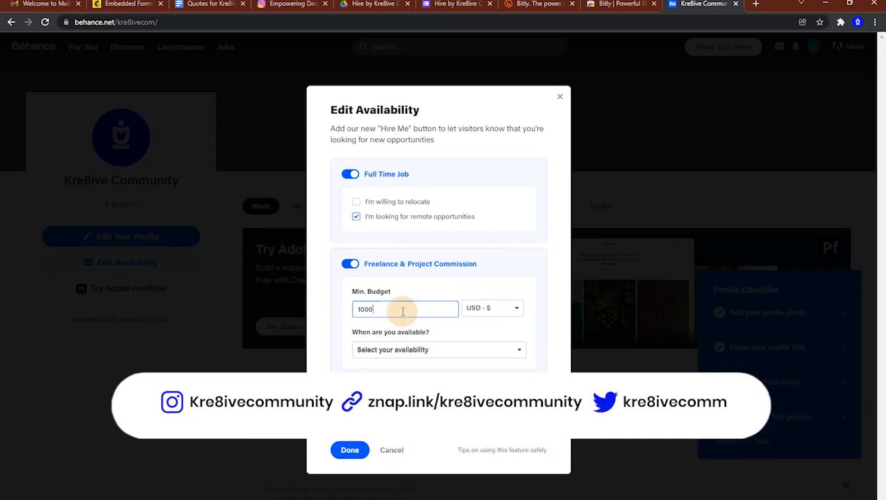
pyautogui.scroll(-2, 438, 367)
pyautogui.click(473, 347)
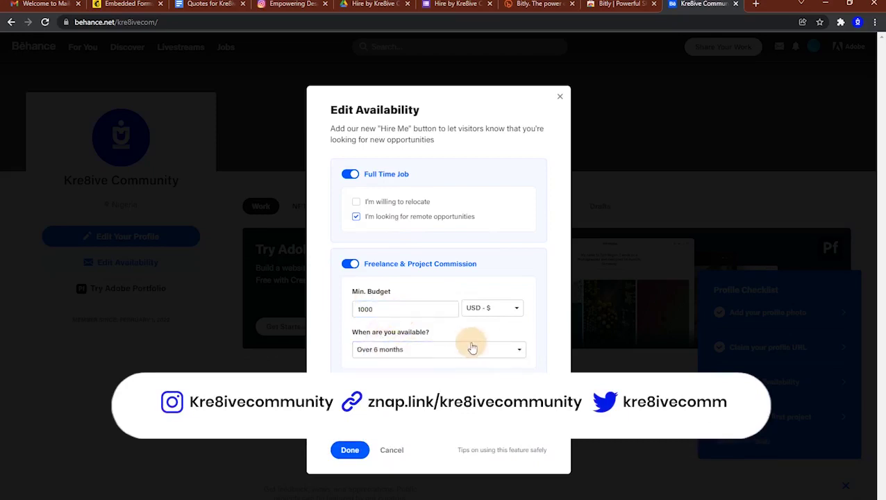
pyautogui.click(351, 450)
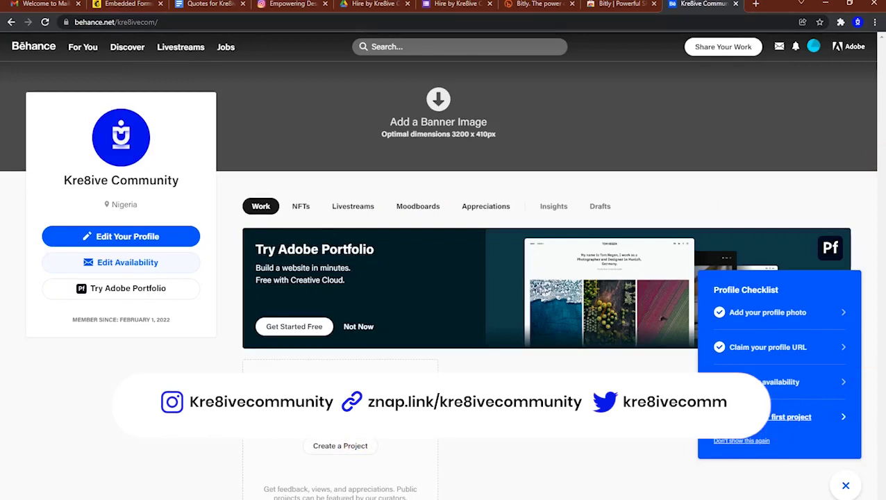
# - Start the first project with image content and select Poster Live class and unsplash link in the Kre8ive Community Designs folder
pyautogui.click(792, 417)
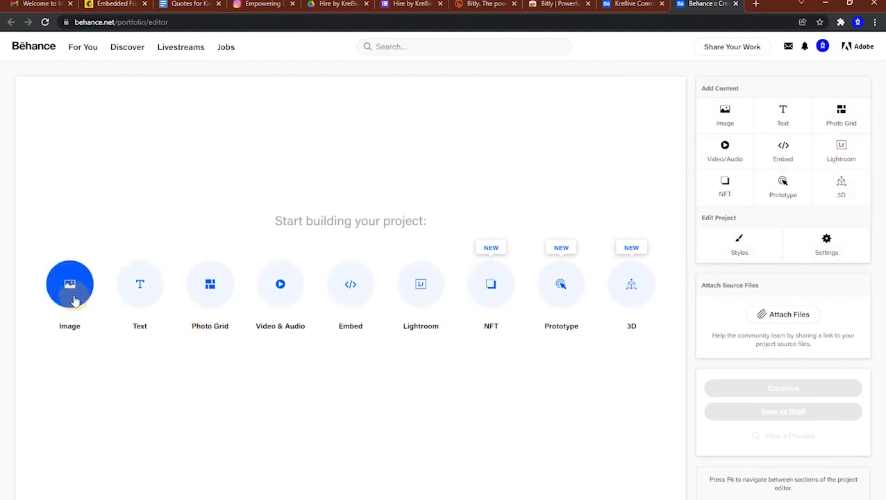
pyautogui.click(72, 297)
pyautogui.scroll(-1, 277, 111)
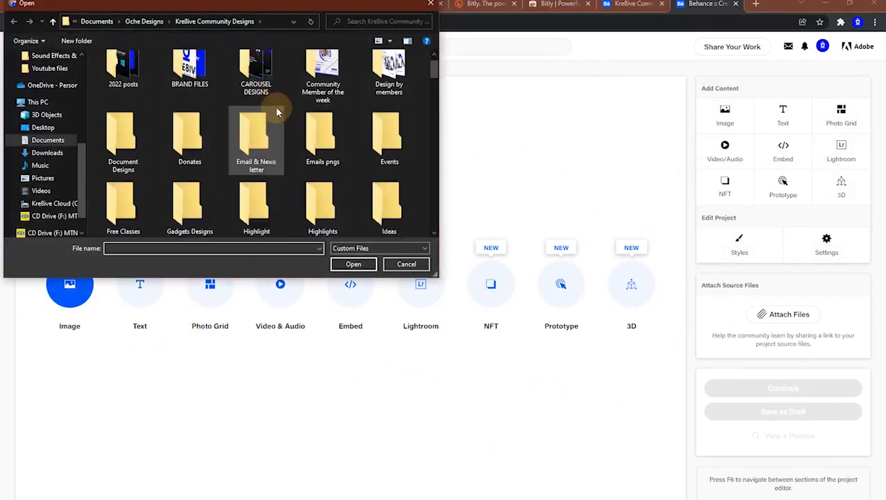
pyautogui.scroll(-6, 276, 111)
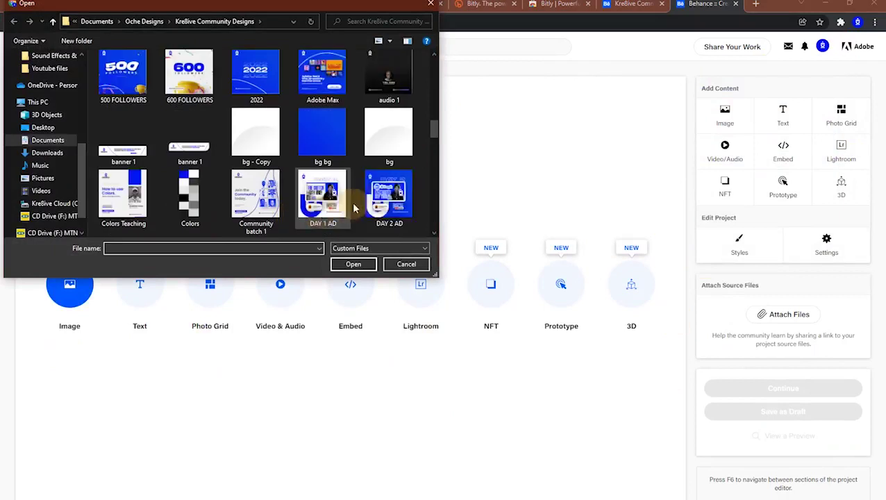
pyautogui.scroll(-5, 355, 207)
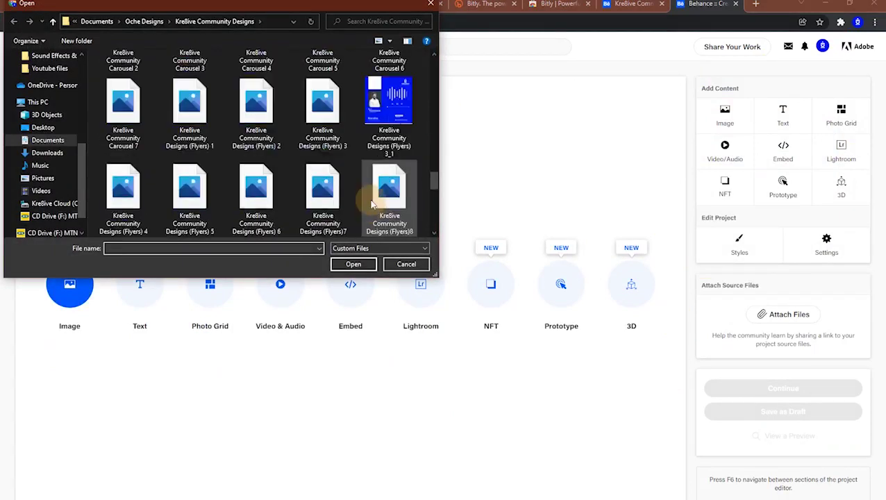
pyautogui.scroll(-6, 371, 203)
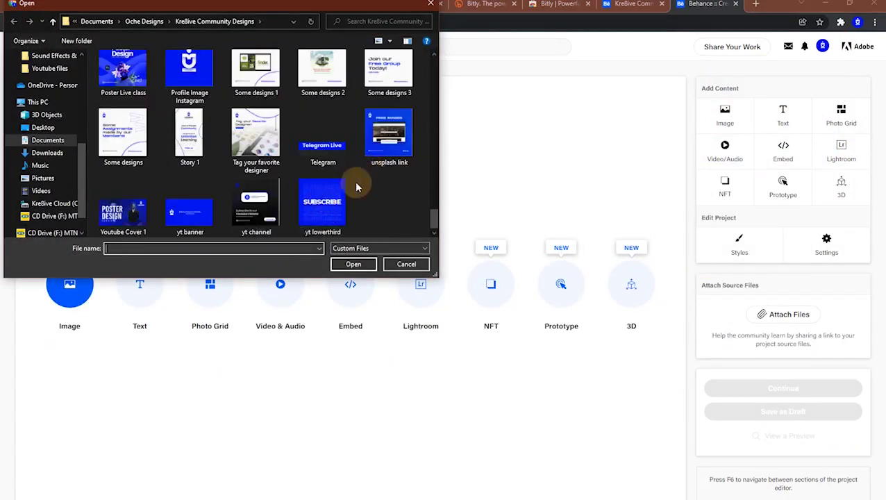
pyautogui.scroll(3, 365, 209)
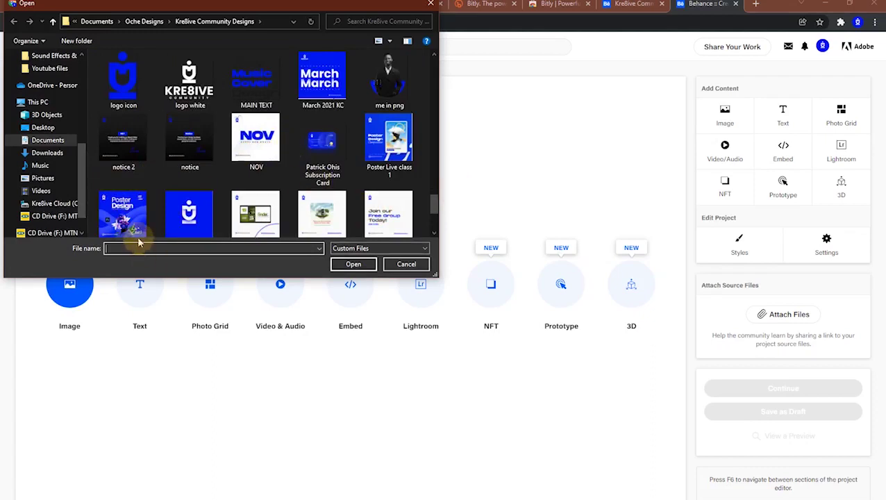
pyautogui.click(128, 215)
pyautogui.scroll(-2, 306, 157)
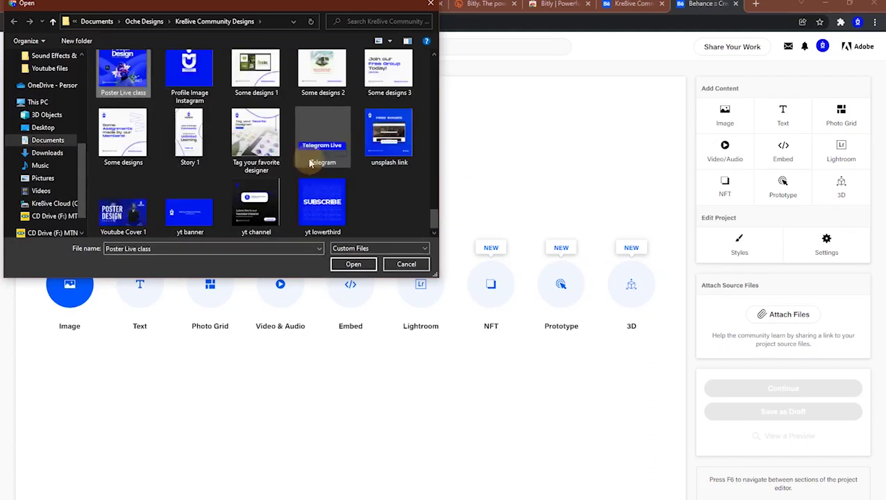
pyautogui.click(405, 144)
pyautogui.click(123, 70)
pyautogui.scroll(1, 139, 90)
pyautogui.keyDown('ctrl'); pyautogui.click(389, 148); pyautogui.keyUp('ctrl')
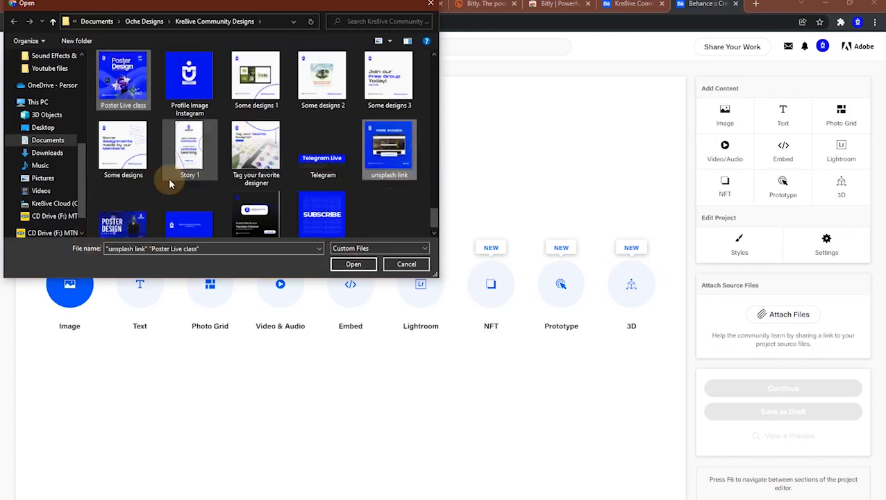
# - Add the kcom image to the file selection and load the three chosen images into the project
pyautogui.scroll(-1, 264, 167)
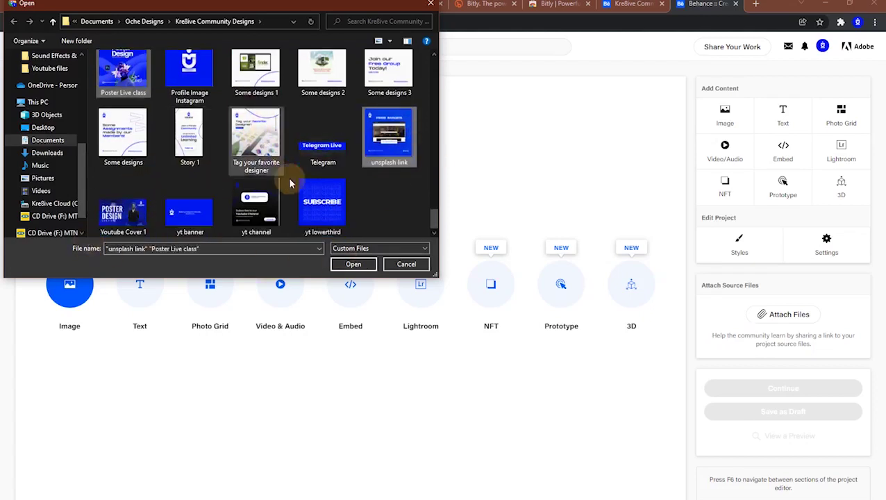
pyautogui.scroll(3, 323, 171)
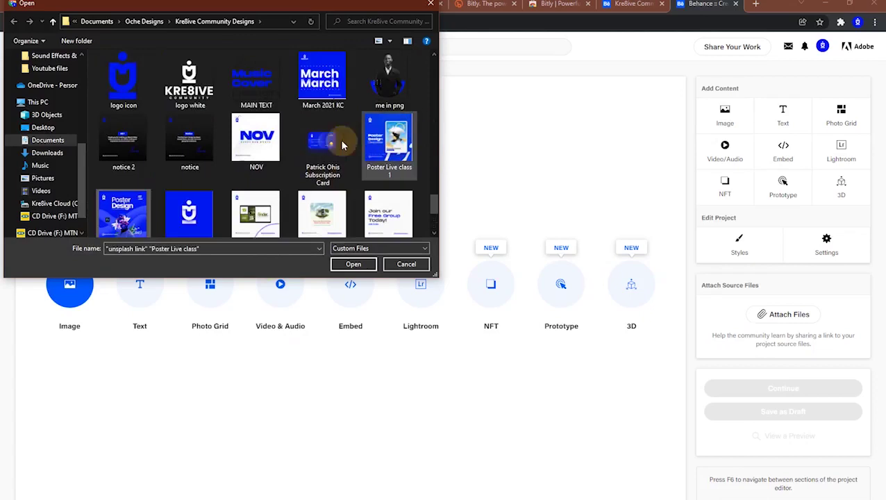
pyautogui.scroll(1, 186, 153)
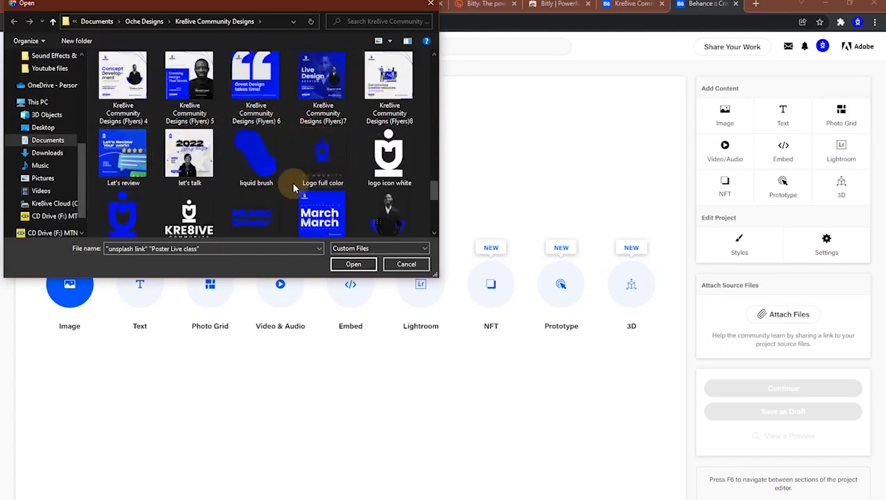
pyautogui.scroll(2, 296, 181)
pyautogui.scroll(5, 179, 199)
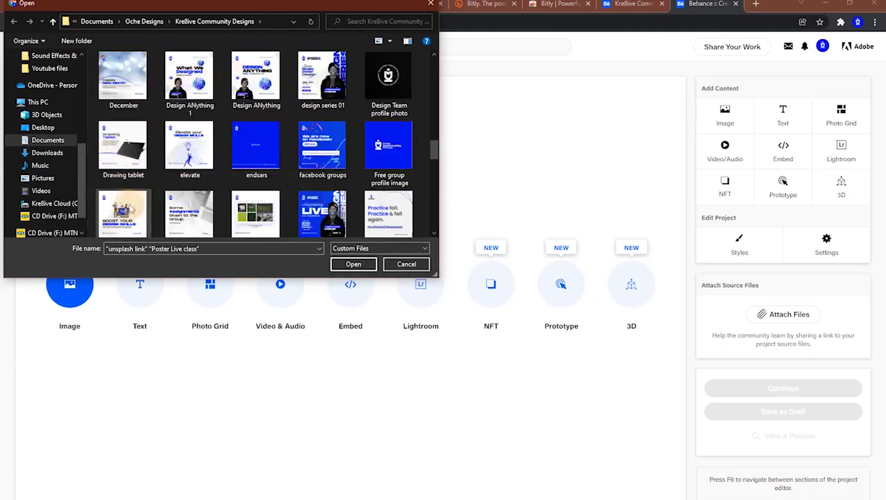
pyautogui.scroll(-4, 207, 197)
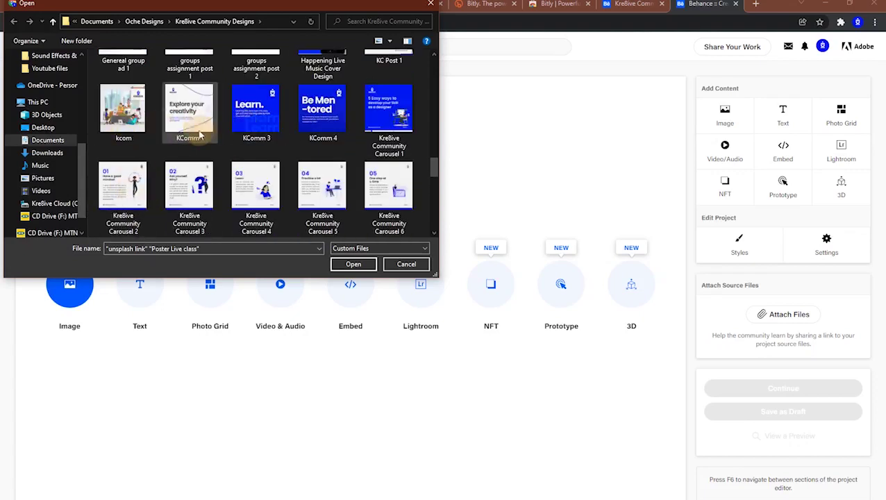
pyautogui.keyDown('ctrl'); pyautogui.click(132, 104); pyautogui.keyUp('ctrl')
pyautogui.click(353, 264)
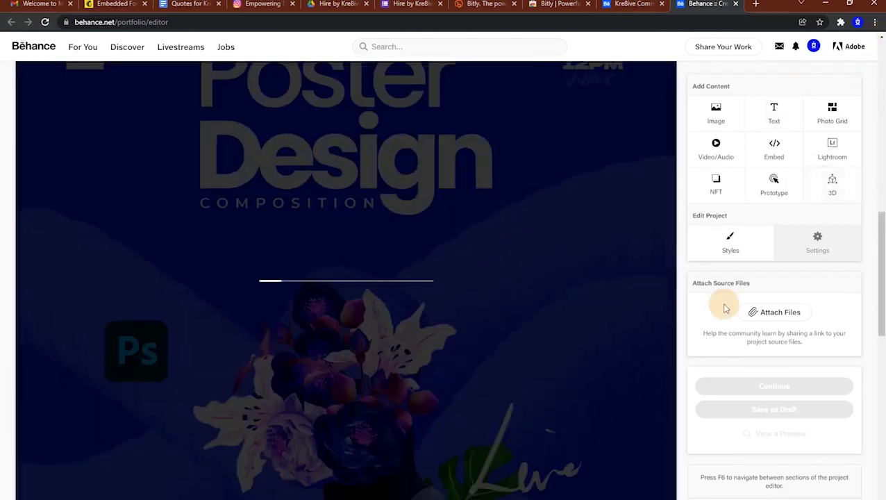
# - Close the profile checklist on the Kre8ive Community profile page and open the profile for editing
pyautogui.click(625, 4)
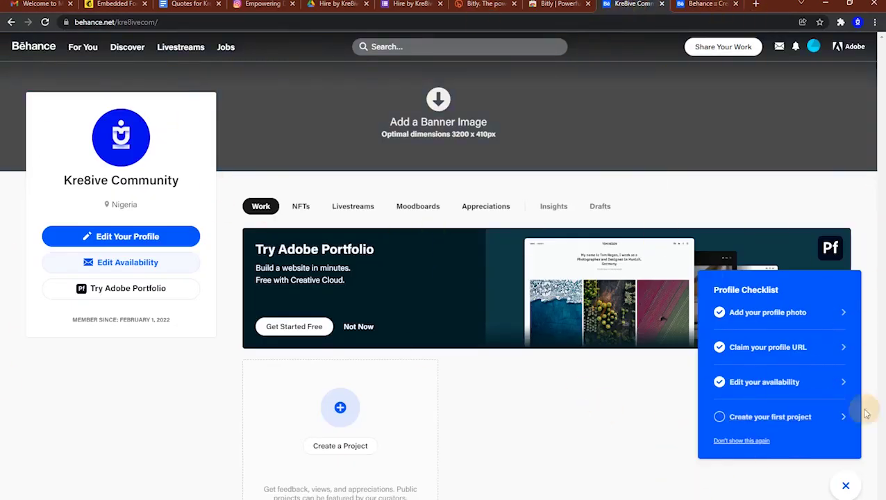
pyautogui.click(838, 492)
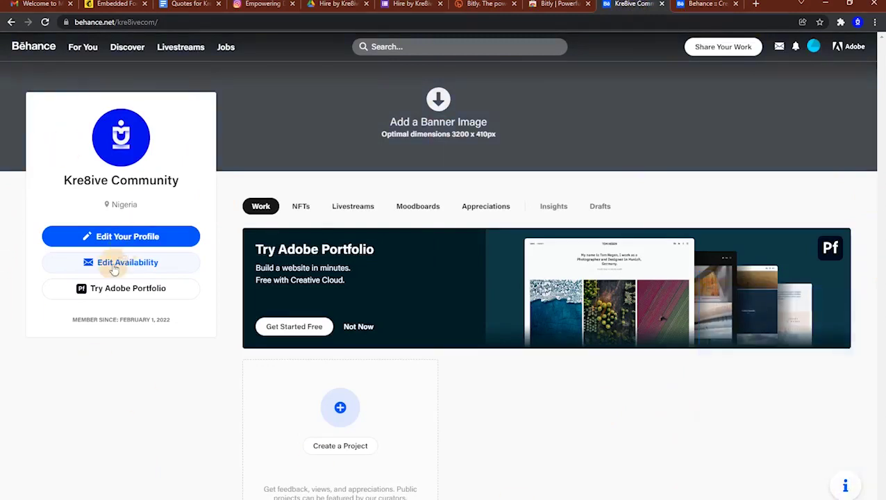
pyautogui.click(124, 236)
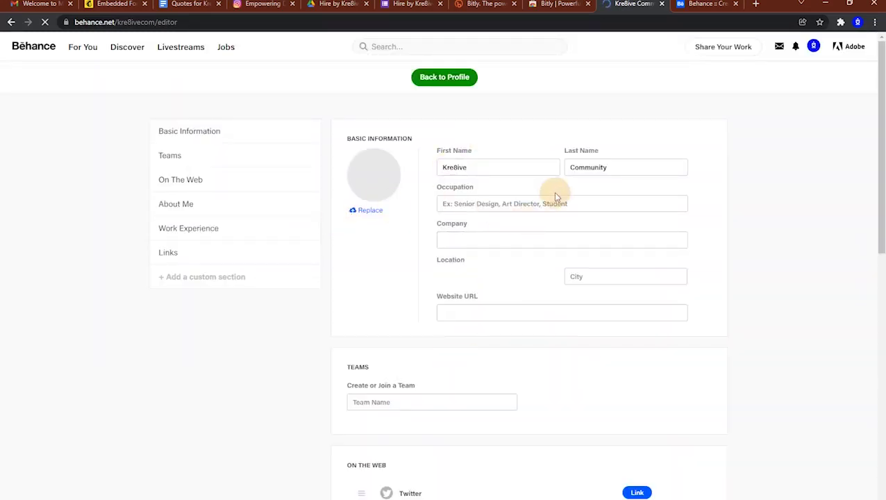
# - Enter occupation Creative Director, company Kre8ive Community, city Lagos and website URL htttps://instagram.com/kre8ivecommunity in the basic information
pyautogui.click(501, 208)
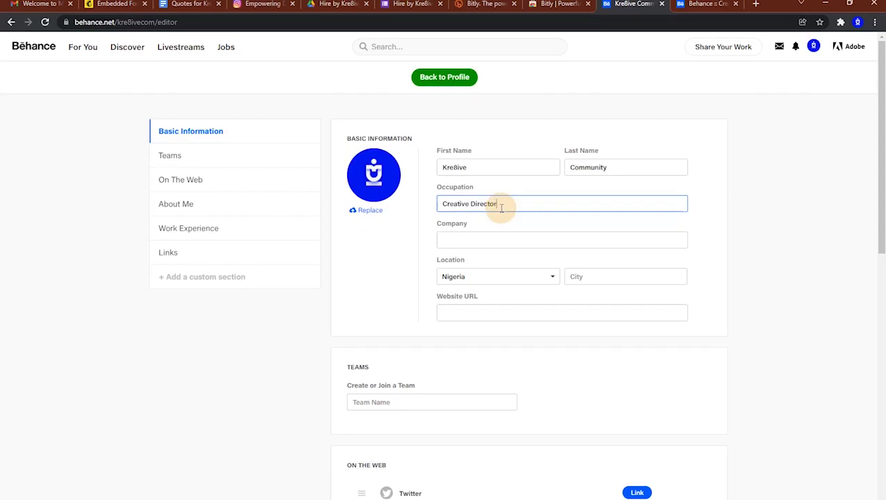
pyautogui.click(496, 241)
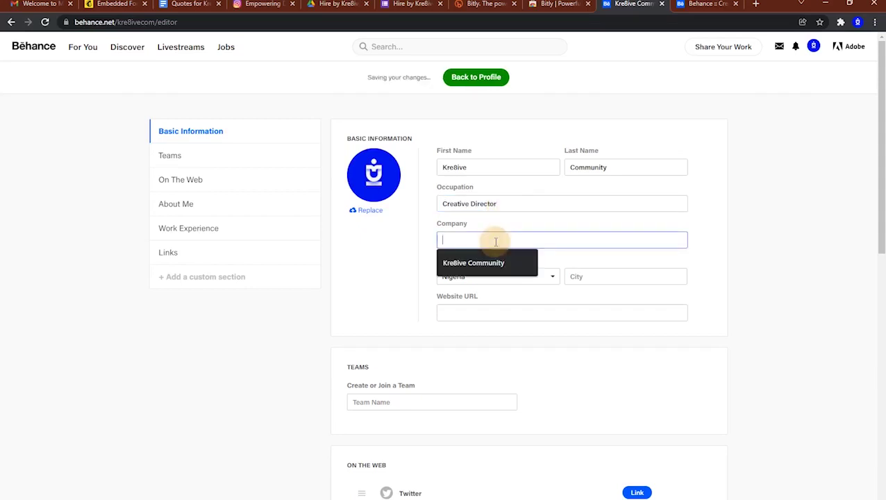
pyautogui.click(496, 262)
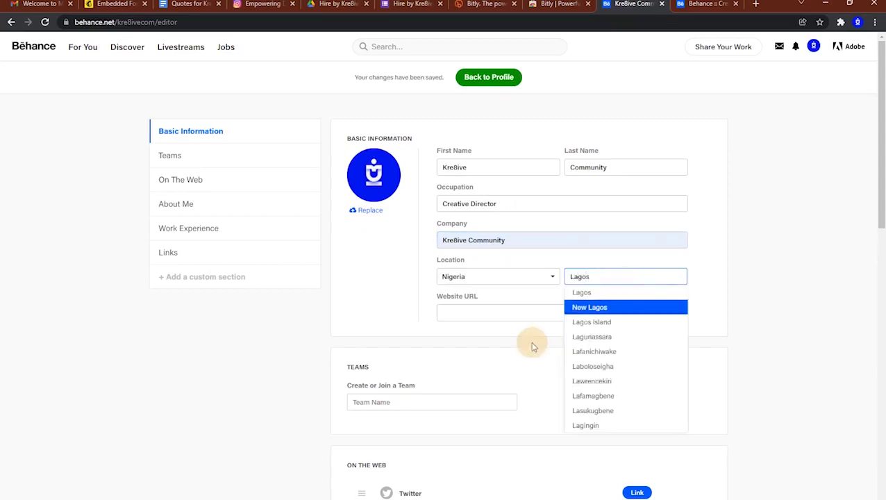
pyautogui.click(536, 314)
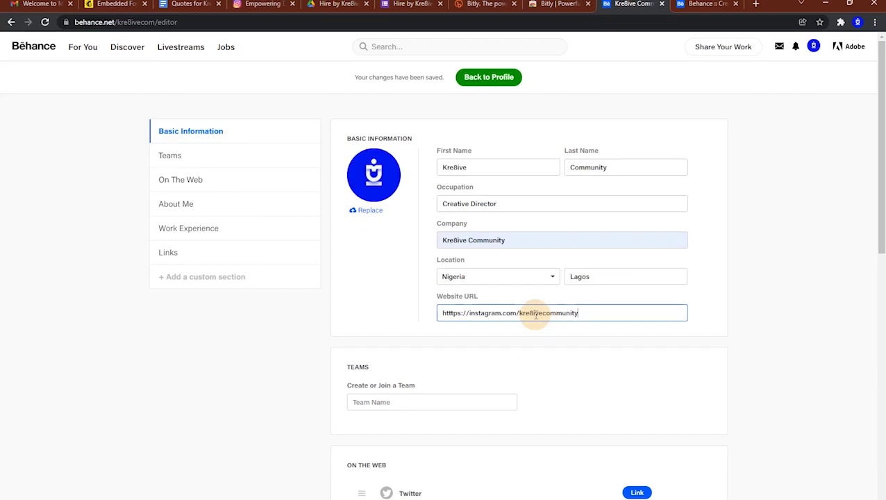
pyautogui.scroll(-3, 396, 401)
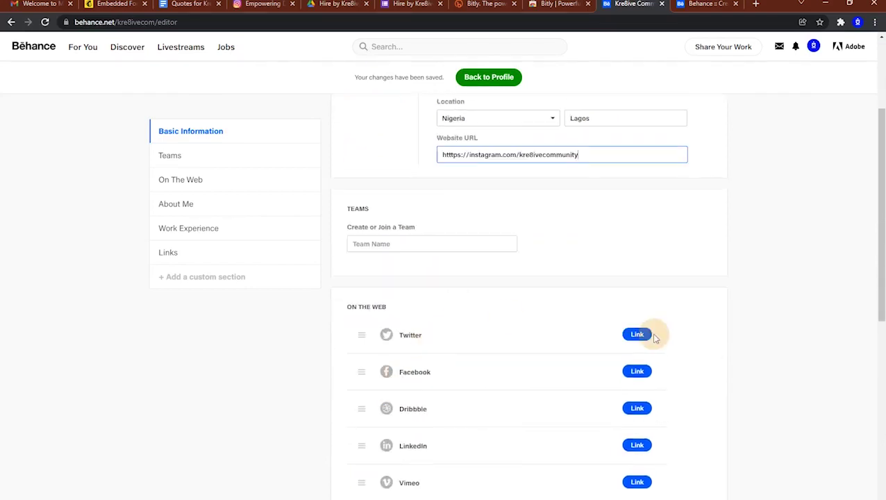
pyautogui.scroll(-2, 430, 410)
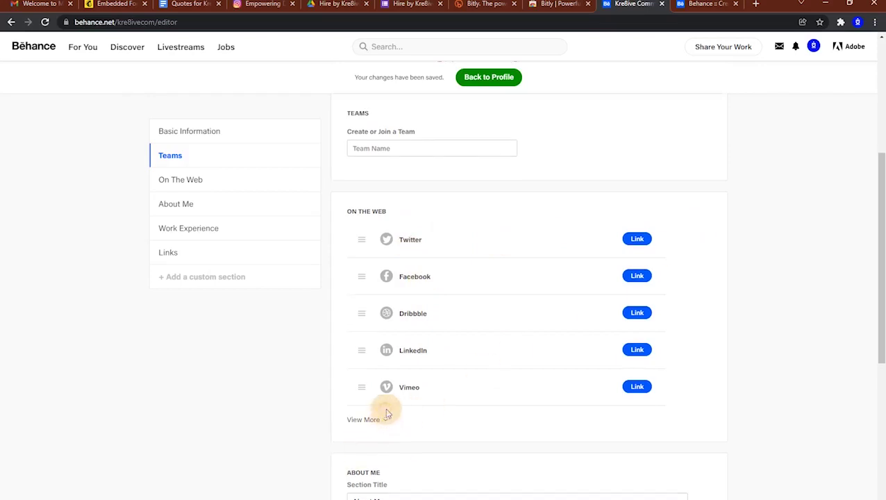
pyautogui.click(382, 421)
pyautogui.scroll(-4, 464, 402)
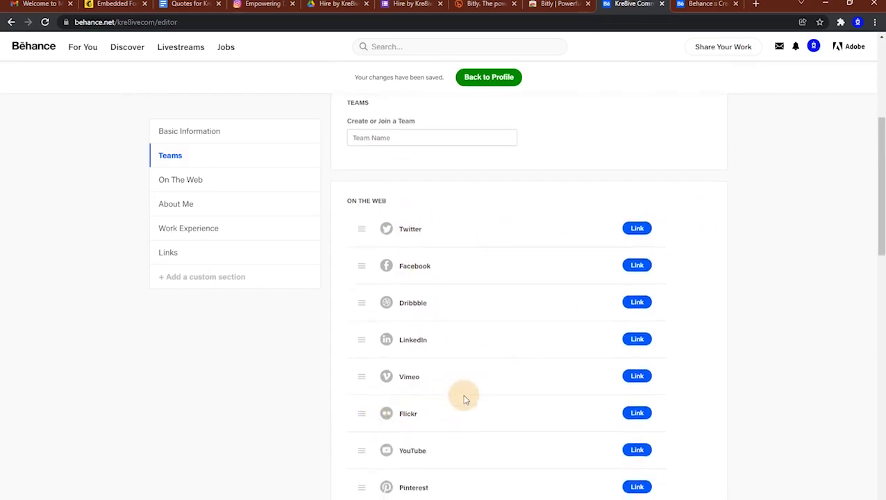
pyautogui.click(628, 346)
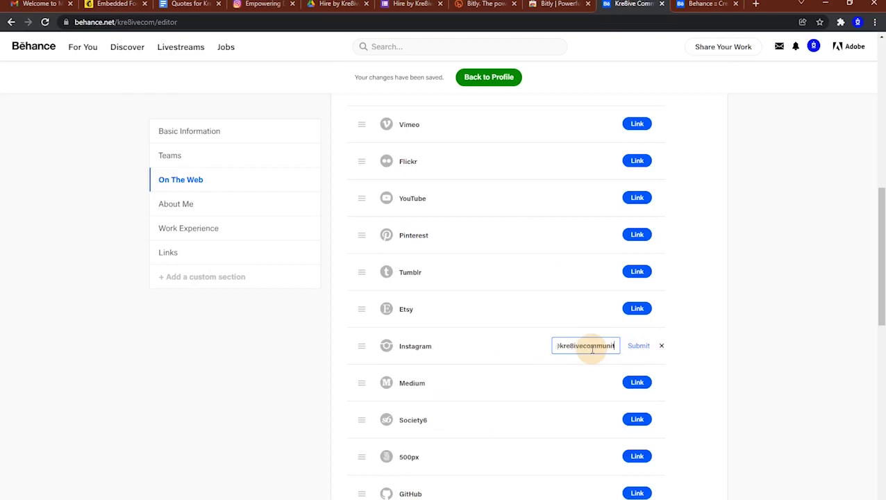
pyautogui.click(640, 347)
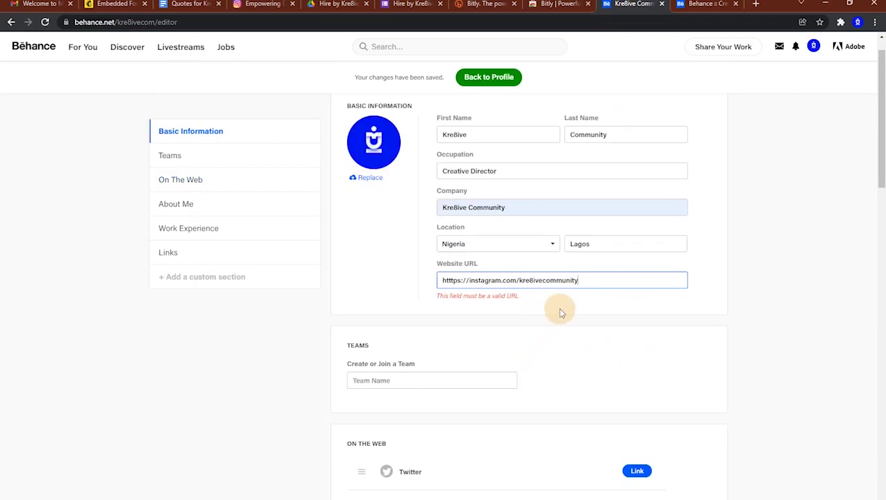
pyautogui.tripleClick(592, 280)
pyautogui.press('BackSpace')
pyautogui.scroll(-5, 558, 319)
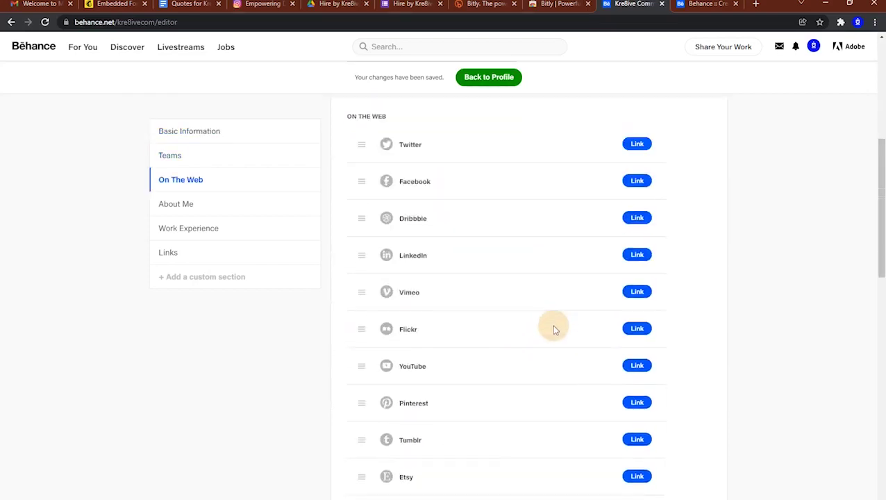
pyautogui.scroll(-4, 556, 332)
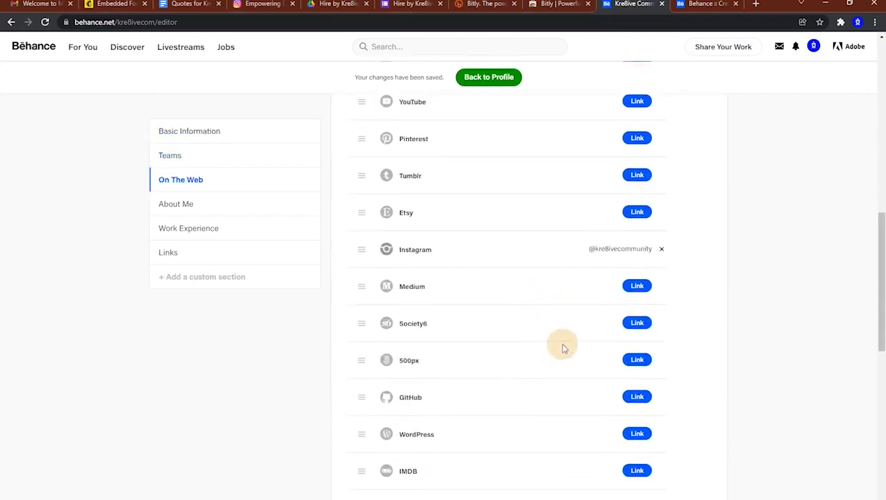
pyautogui.scroll(-5, 594, 368)
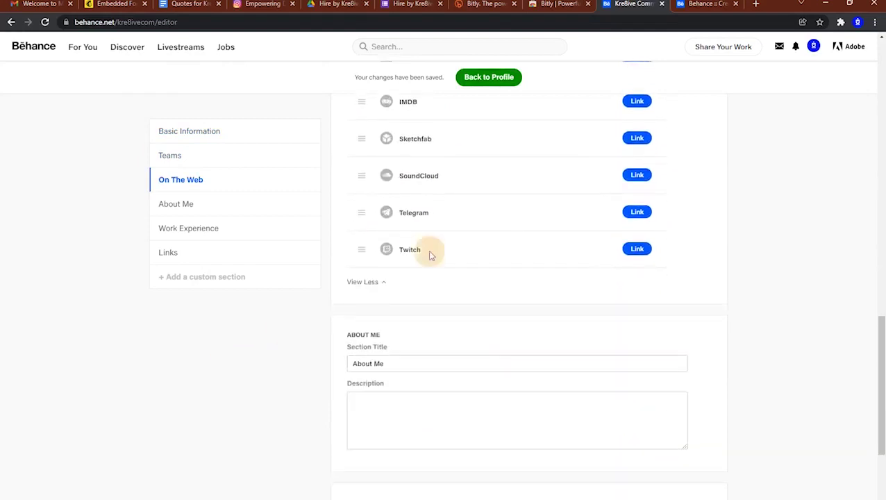
pyautogui.click(636, 212)
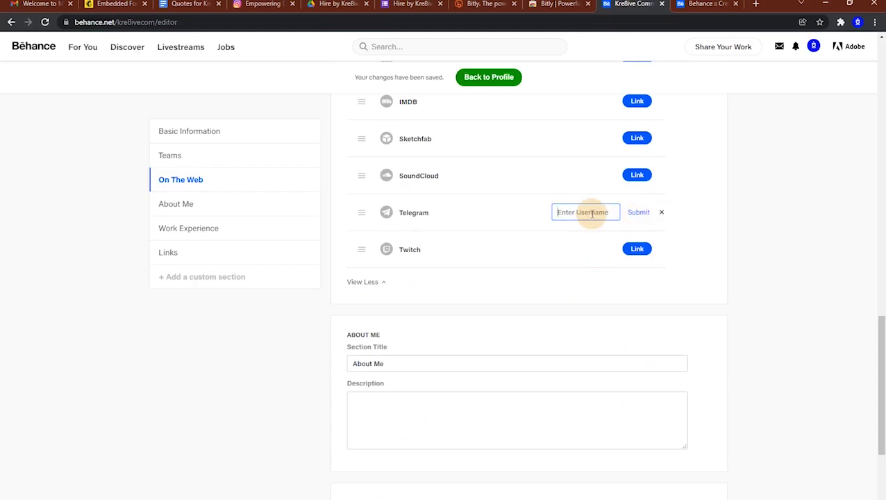
pyautogui.click(662, 212)
pyautogui.scroll(-3, 455, 304)
pyautogui.click(418, 142)
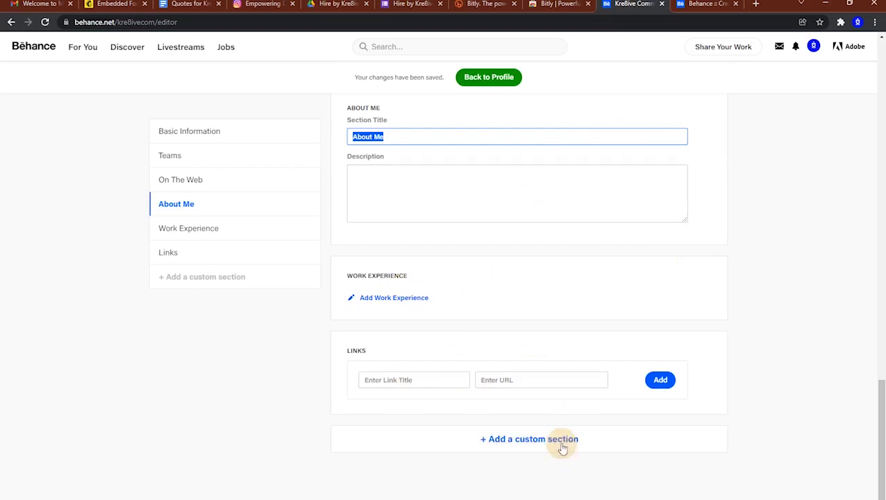
# - Add a blank custom section at the end of the profile editor and return to the profile page
pyautogui.click(531, 446)
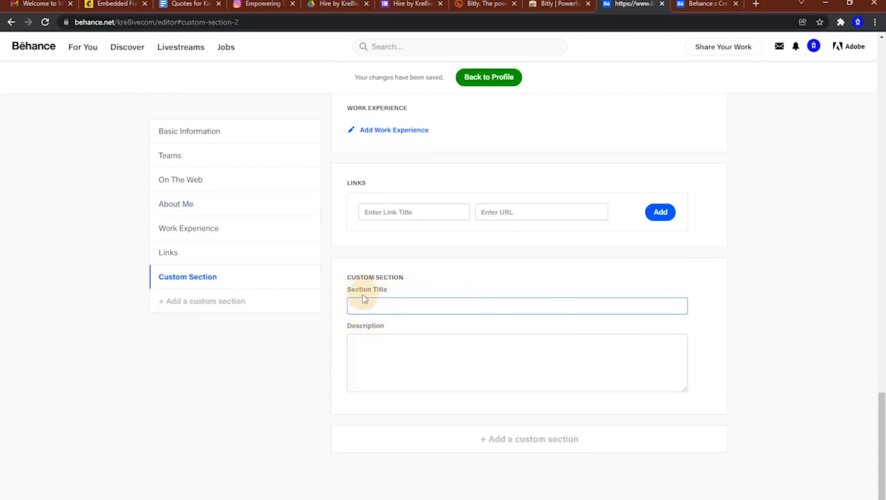
pyautogui.click(547, 438)
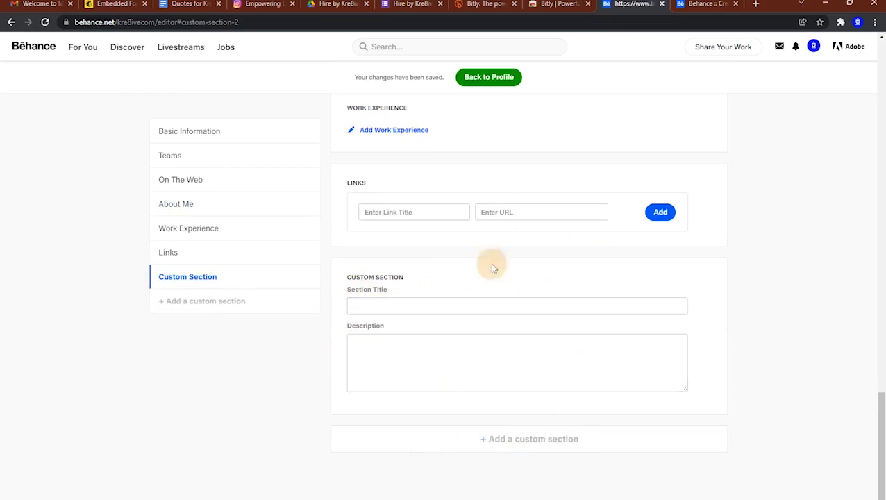
pyautogui.click(492, 299)
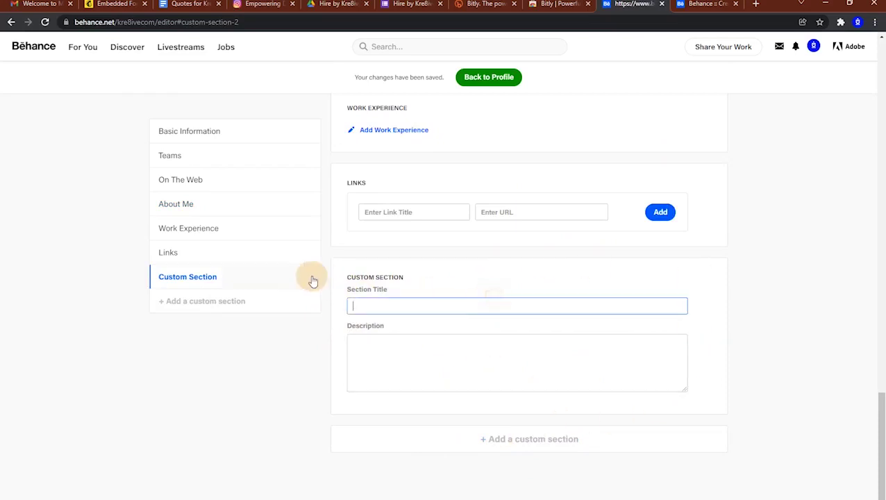
pyautogui.rightClick(273, 281)
pyautogui.click(241, 285)
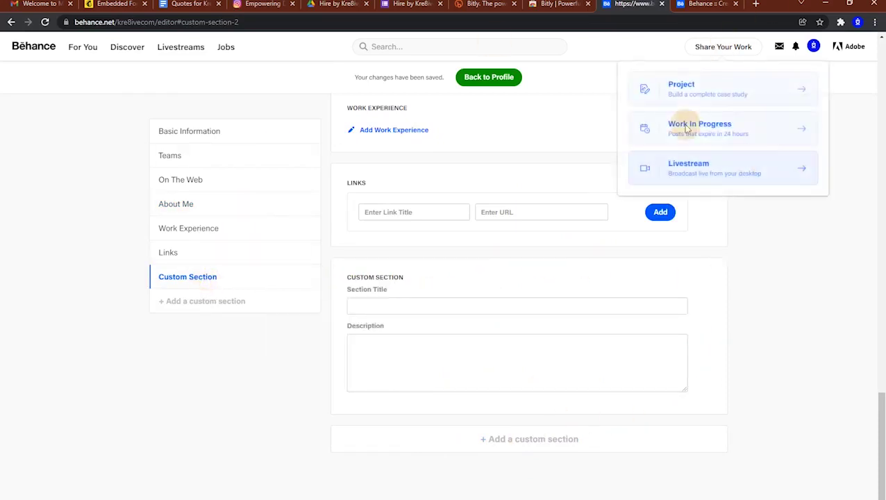
pyautogui.scroll(4, 497, 83)
pyautogui.click(489, 77)
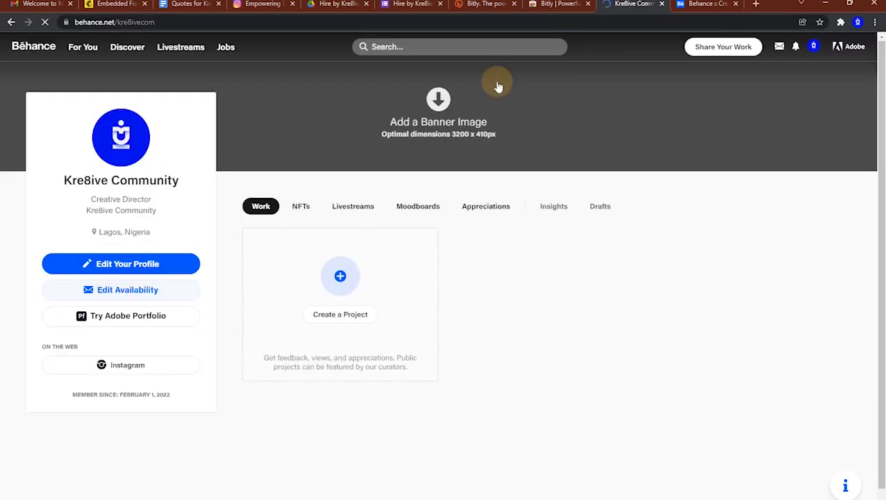
# - Switch to the project editor, review the uploaded images and continue to the project's publishing details
pyautogui.click(706, 5)
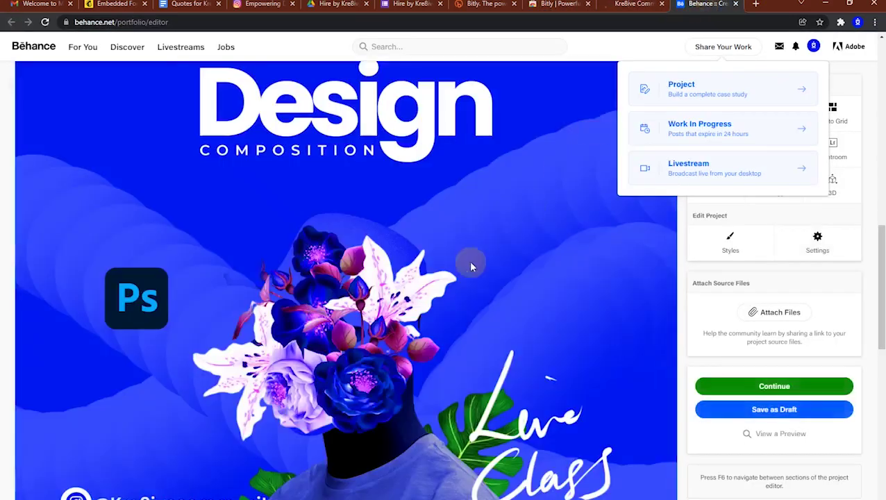
pyautogui.scroll(-10, 471, 261)
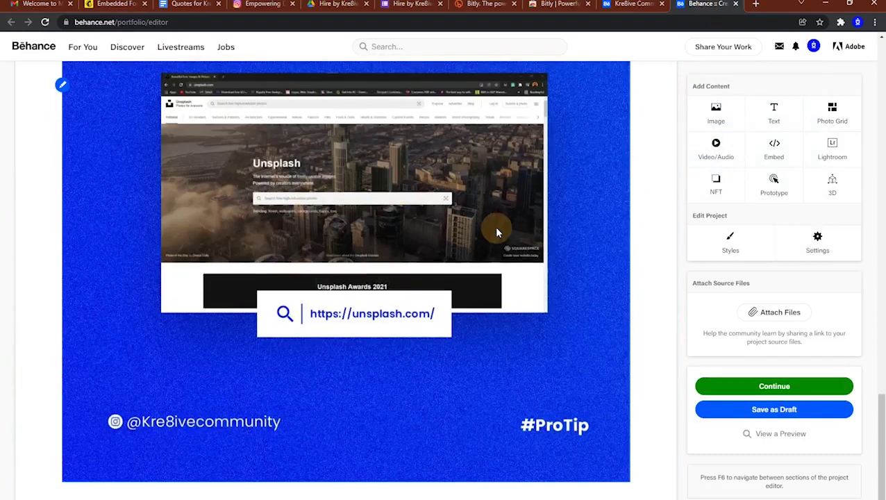
pyautogui.scroll(10, 494, 222)
pyautogui.scroll(-1, 760, 389)
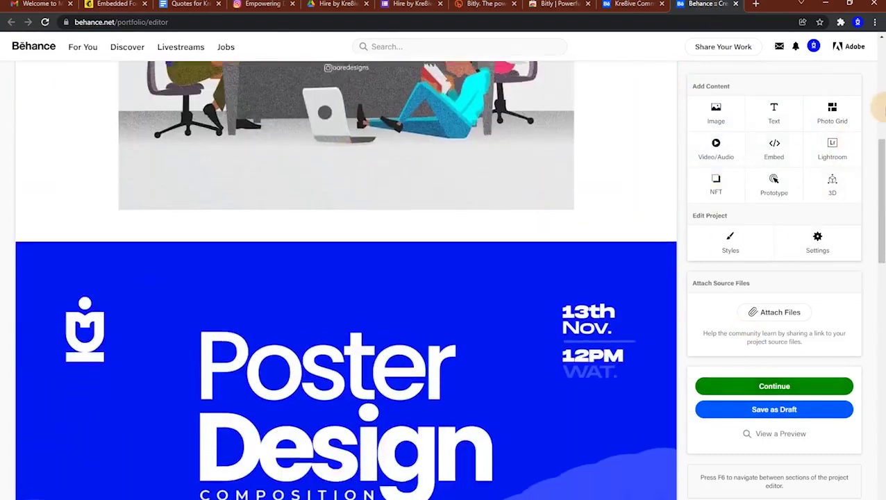
pyautogui.scroll(-2, 776, 111)
pyautogui.scroll(-8, 419, 196)
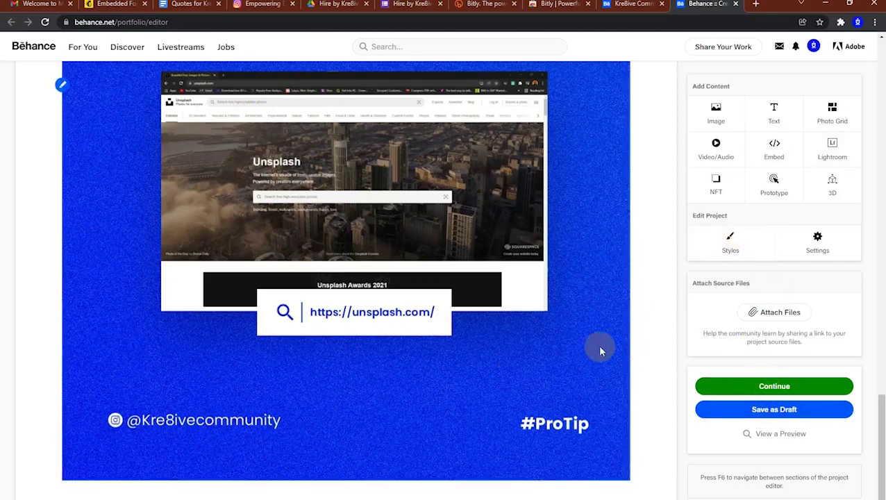
pyautogui.click(787, 387)
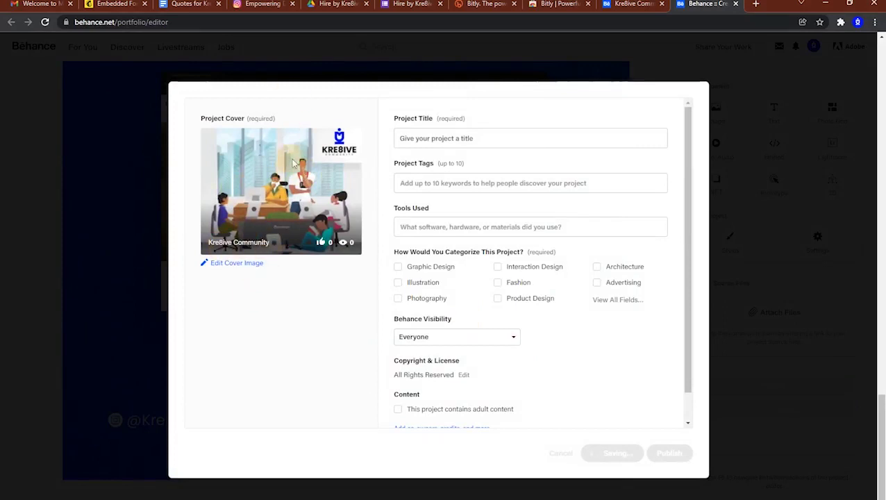
# - Compare the uploaded images as project cover and apply the crop of the office team illustration
pyautogui.click(206, 264)
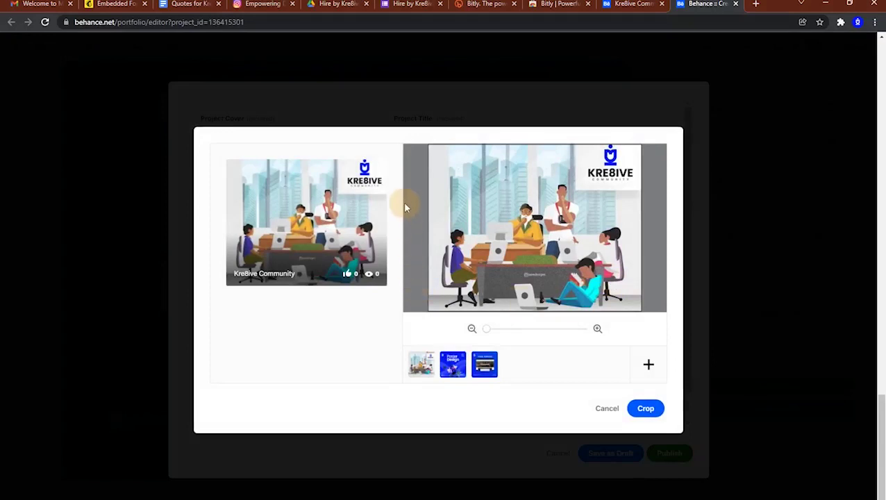
pyautogui.click(455, 365)
pyautogui.click(494, 368)
pyautogui.click(420, 365)
pyautogui.moveTo(489, 332); pyautogui.dragTo(417, 327)
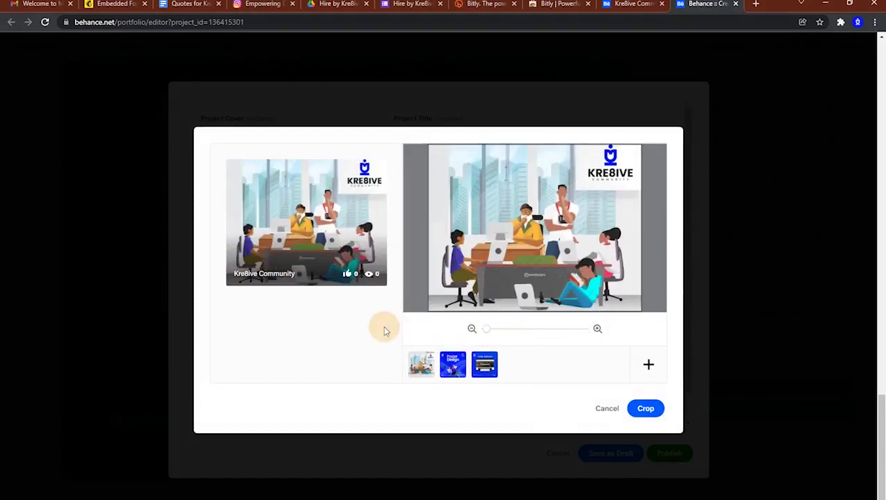
pyautogui.click(646, 408)
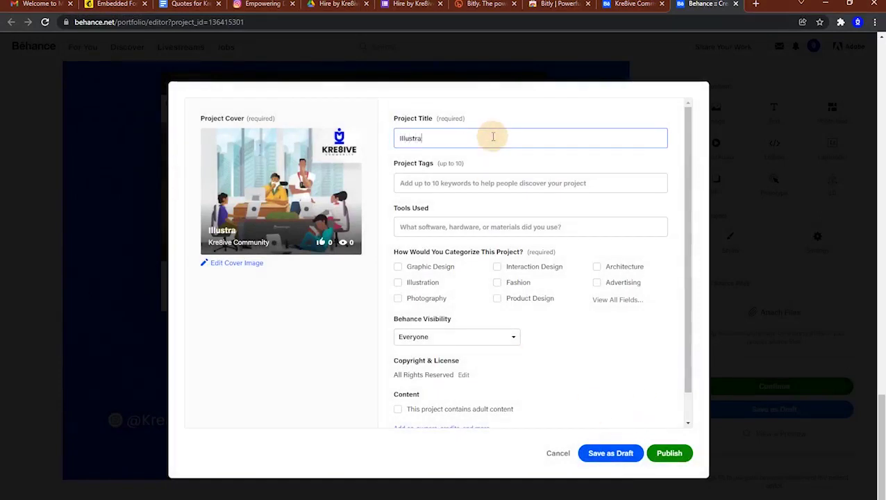
# - Title the project Illustrations and tag it Brand Identity, Logo Design, Visual Identity and Brand Design
pyautogui.press('Tab')
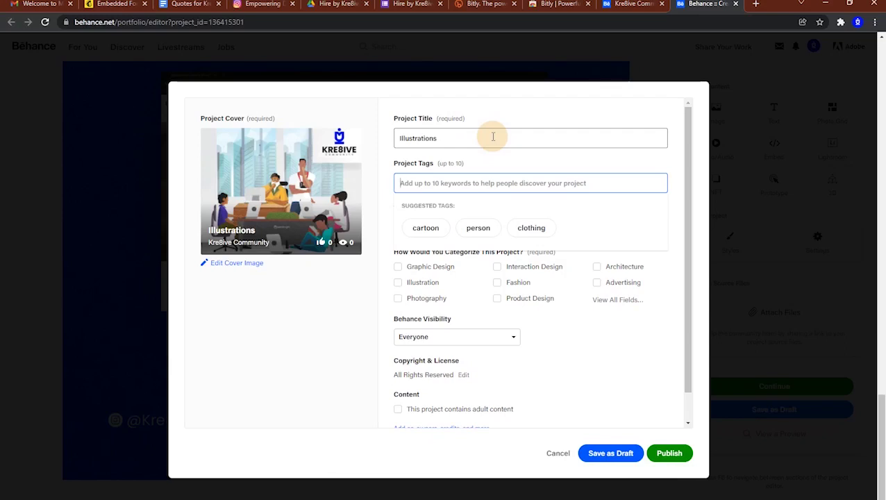
pyautogui.write('Bra')
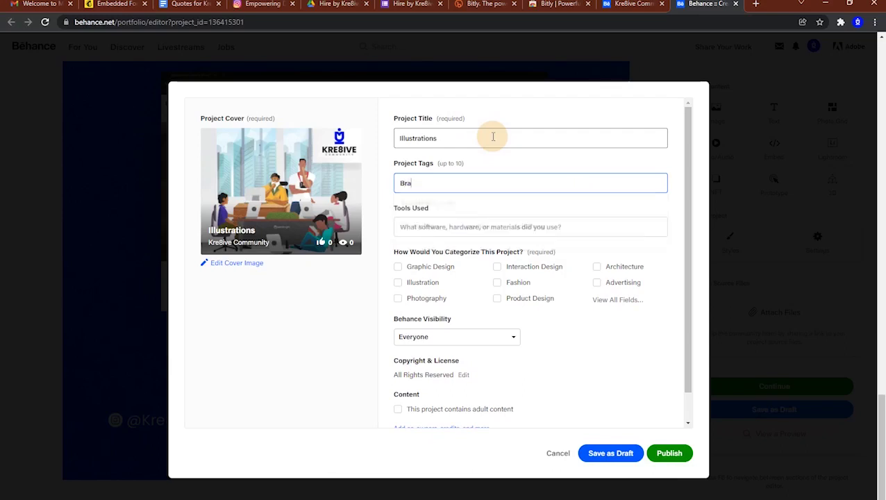
pyautogui.write('nd identity')
pyautogui.press('Return')
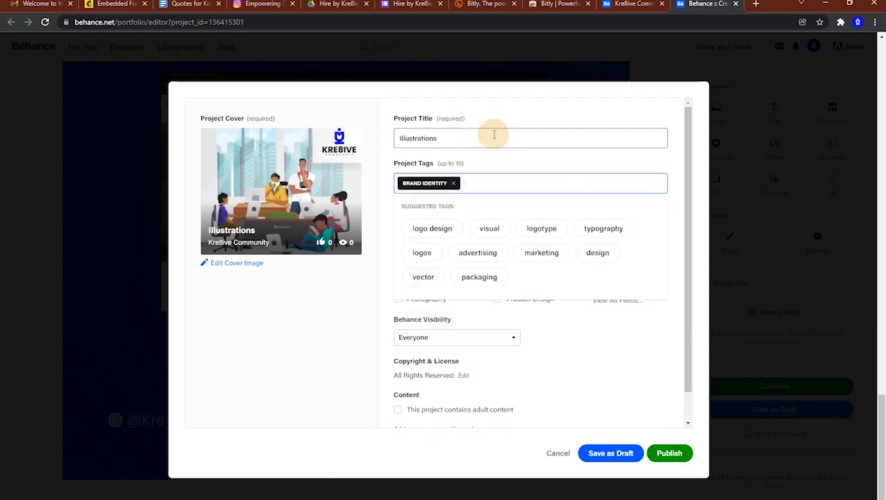
pyautogui.click(438, 230)
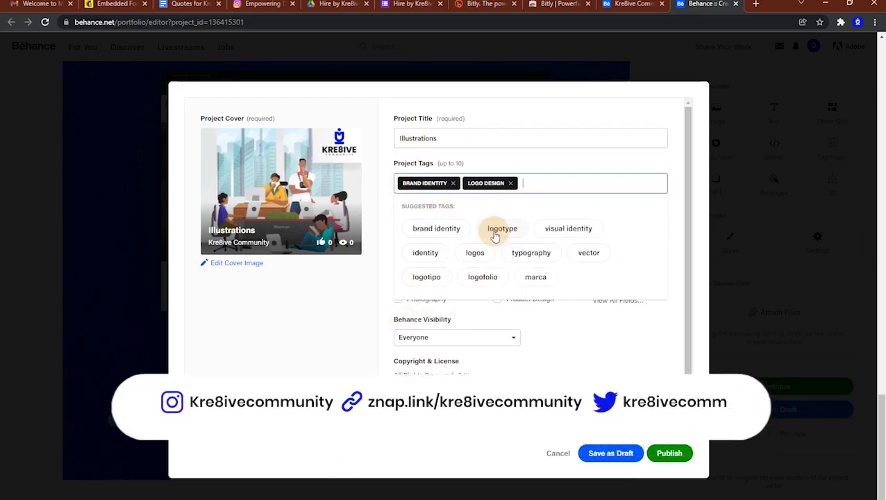
pyautogui.click(569, 231)
pyautogui.click(573, 233)
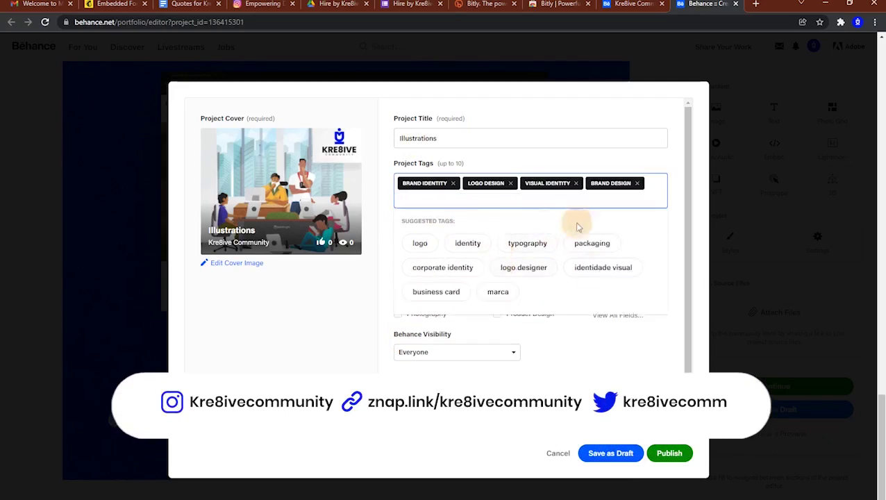
pyautogui.click(377, 336)
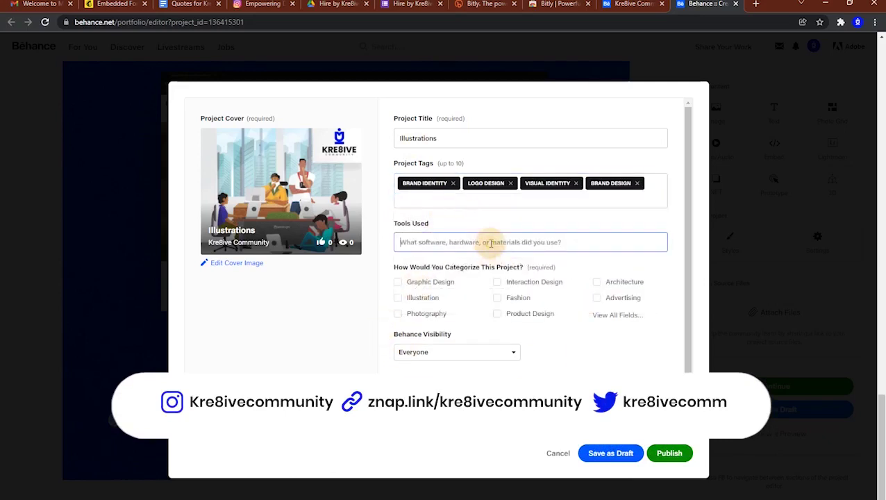
# - Add Adobe Photoshop as the tool used and categorize the project as Graphic Design, Illustration and Advertising
pyautogui.write('Photosh')
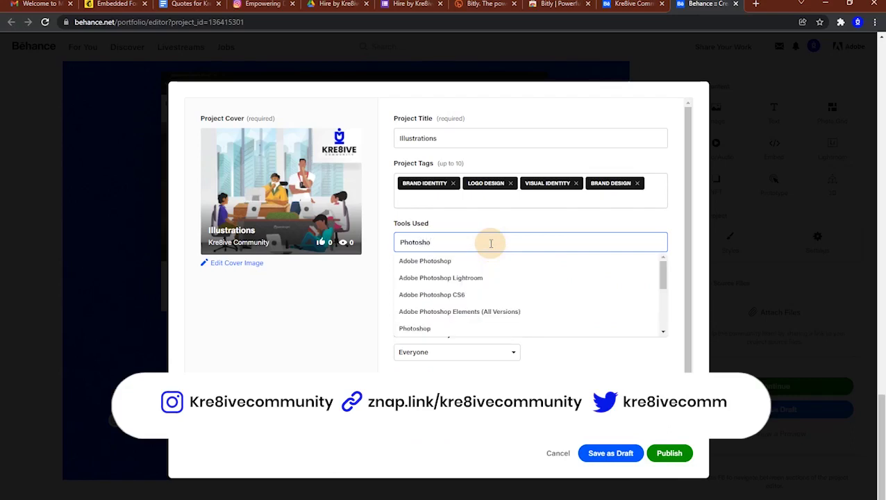
pyautogui.write('o')
pyautogui.click(417, 261)
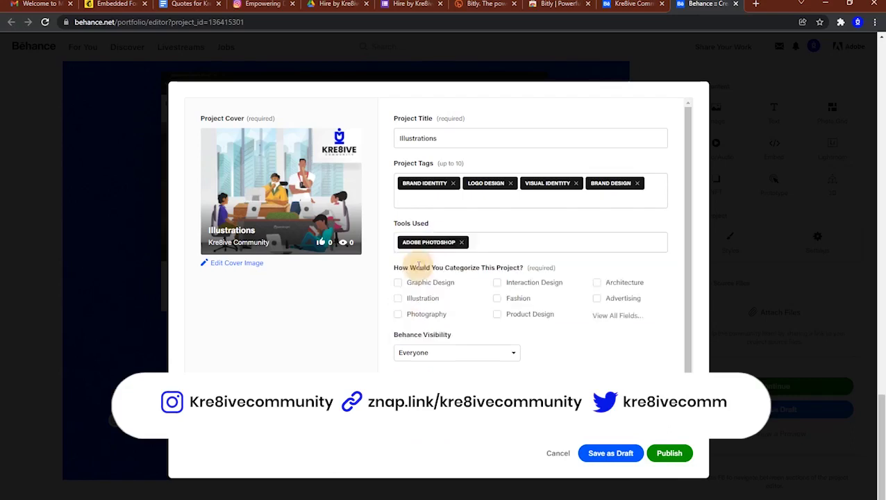
pyautogui.click(450, 289)
pyautogui.click(410, 298)
pyautogui.click(602, 298)
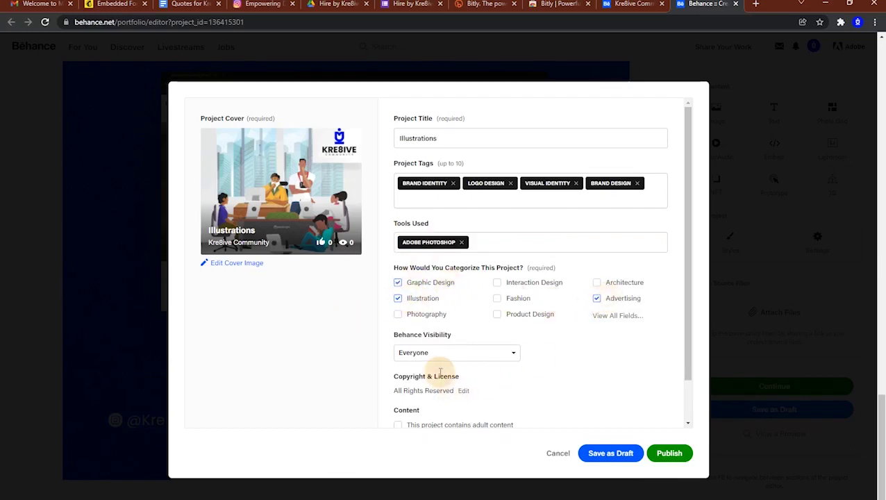
# - Check the remaining publishing options with visibility left at Everyone, publish the project and look over its public page
pyautogui.scroll(-2, 534, 350)
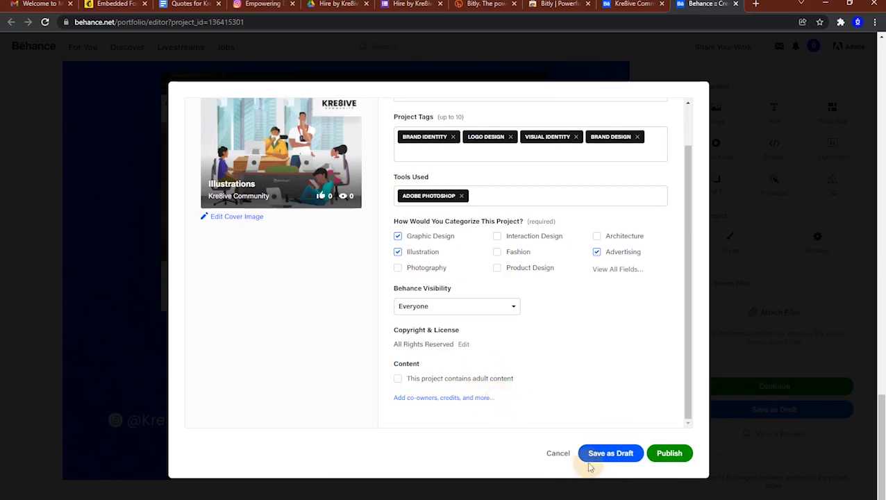
pyautogui.click(654, 459)
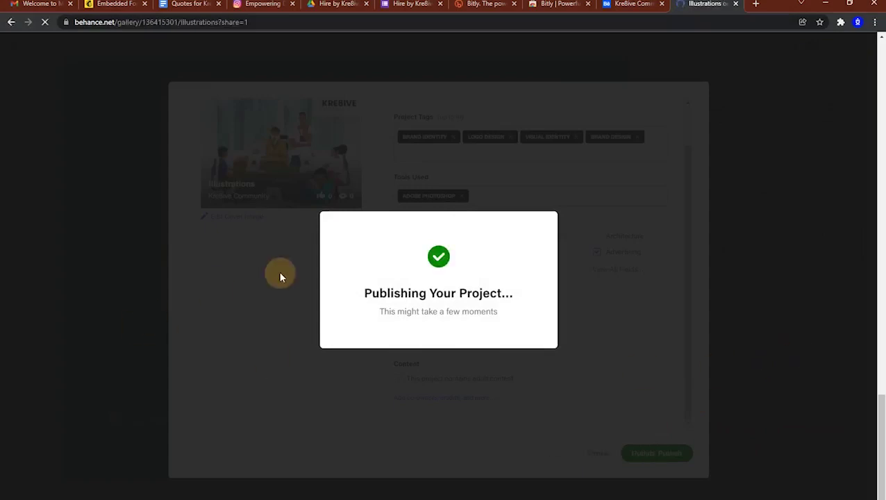
pyautogui.scroll(-5, 486, 278)
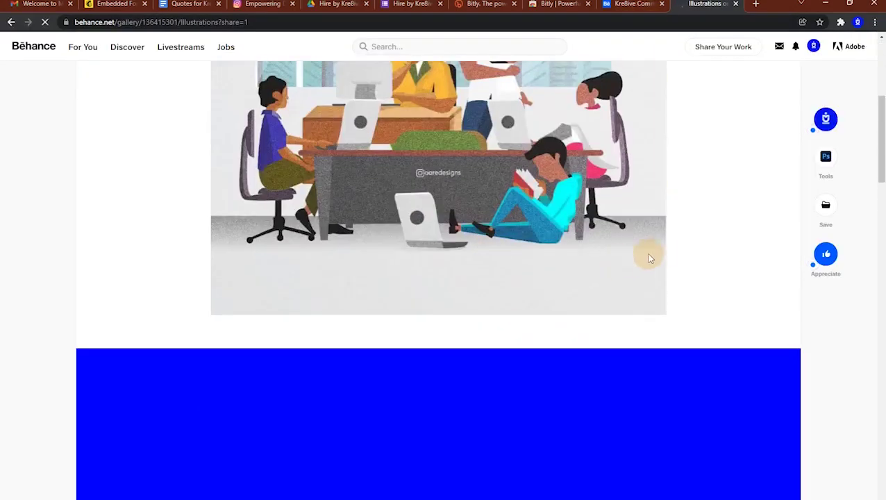
pyautogui.scroll(5, 625, 222)
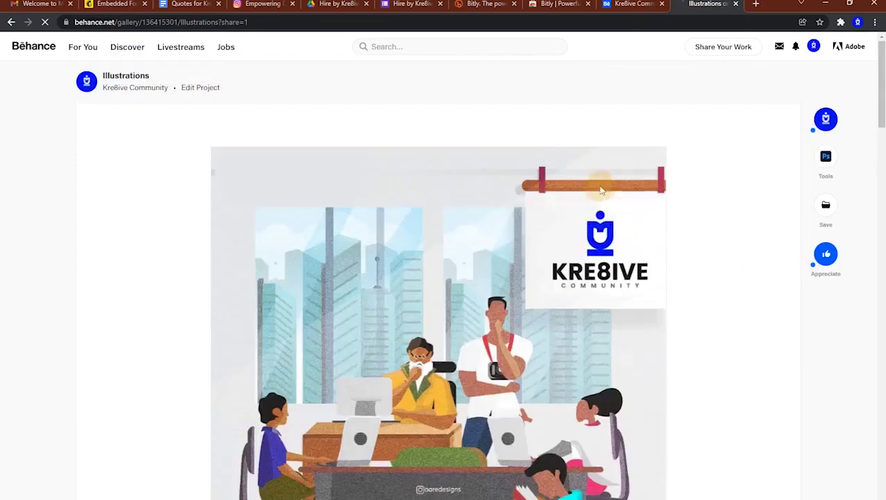
# - Dismiss the custom portfolio website offer, appreciate the published Illustrations project and look through its images
pyautogui.click(827, 256)
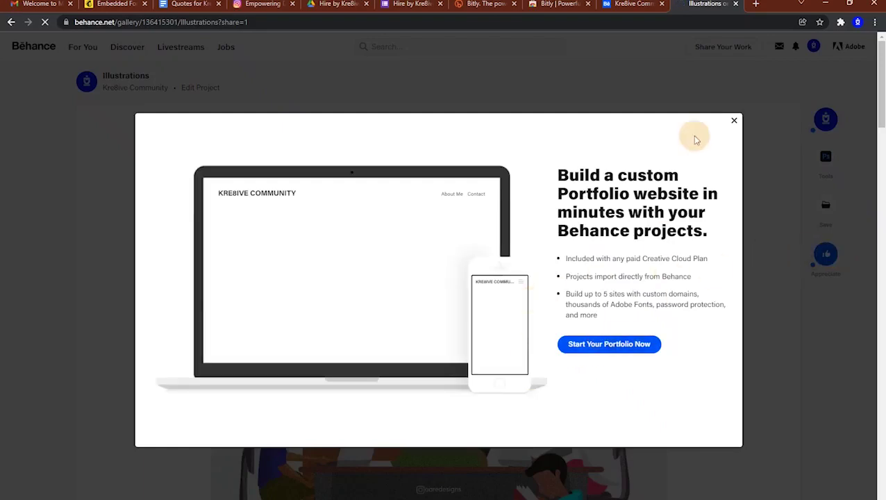
pyautogui.click(734, 122)
pyautogui.click(532, 206)
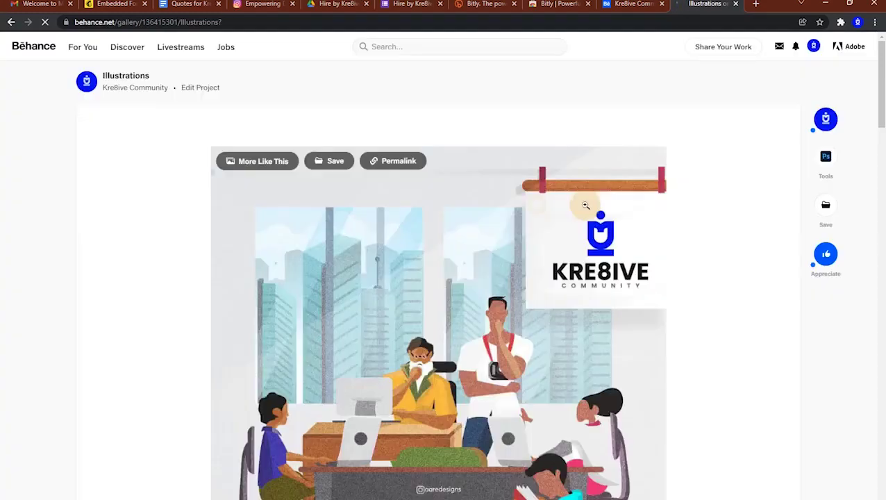
pyautogui.click(824, 255)
pyautogui.scroll(-2, 692, 278)
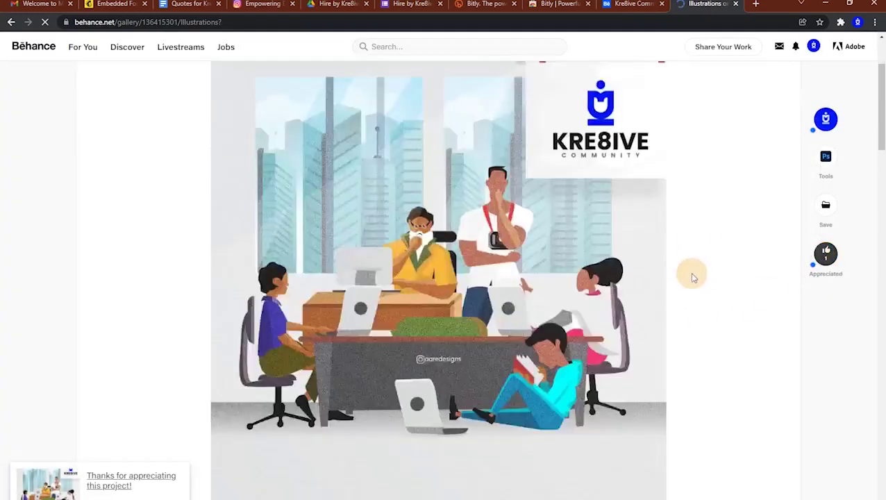
pyautogui.scroll(-20, 693, 278)
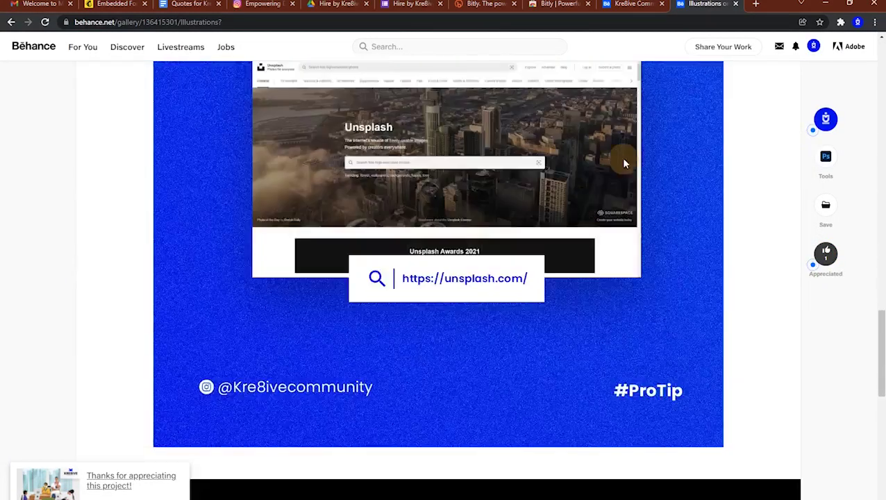
pyautogui.scroll(-4, 623, 163)
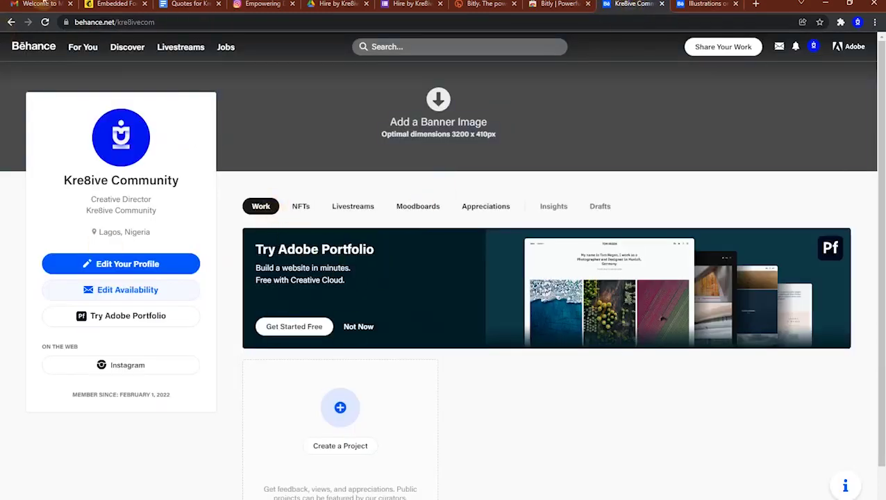
# - Reload the Kre8ive Community profile page to show the published project and decline the Adobe Portfolio promotion
pyautogui.click(43, 23)
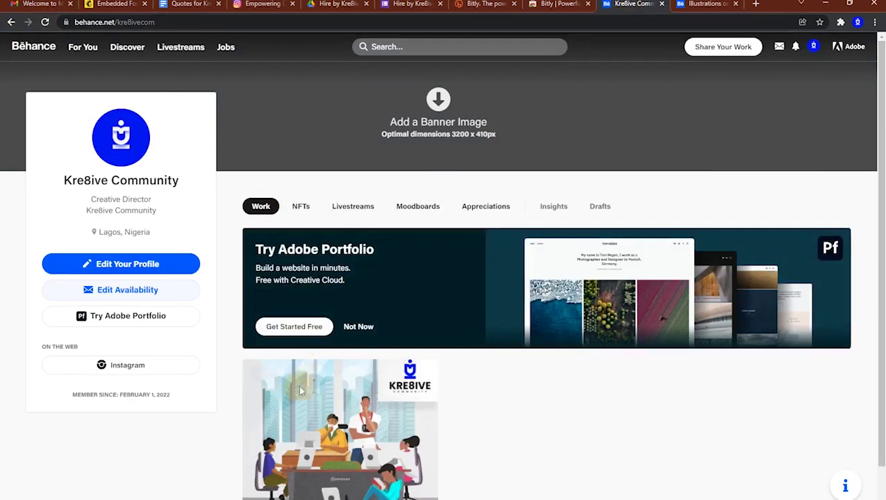
pyautogui.click(358, 326)
pyautogui.scroll(-1, 431, 256)
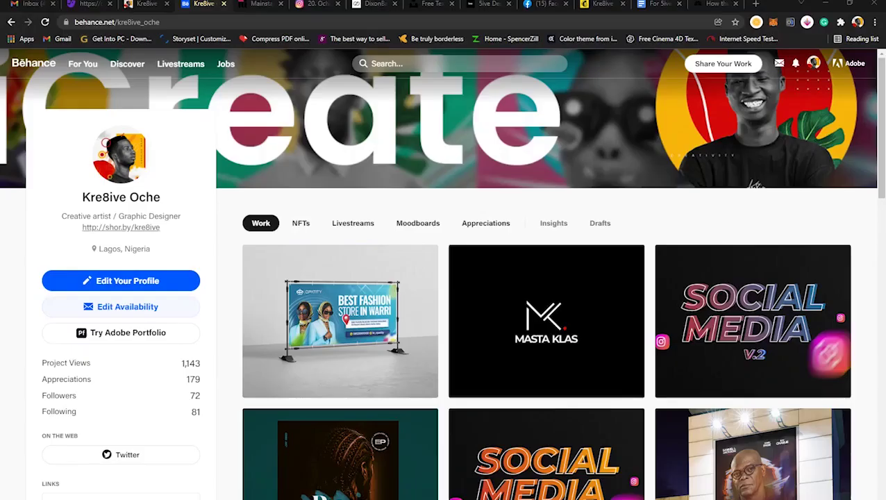
# - Examine an established designer's profile as an example, expanding the full About Me text and browsing the project gallery
pyautogui.scroll(-3, 410, 123)
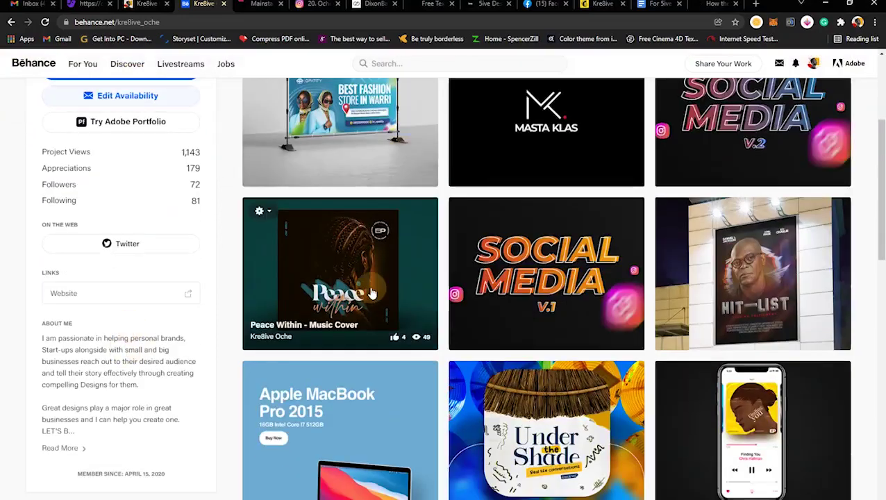
pyautogui.click(65, 450)
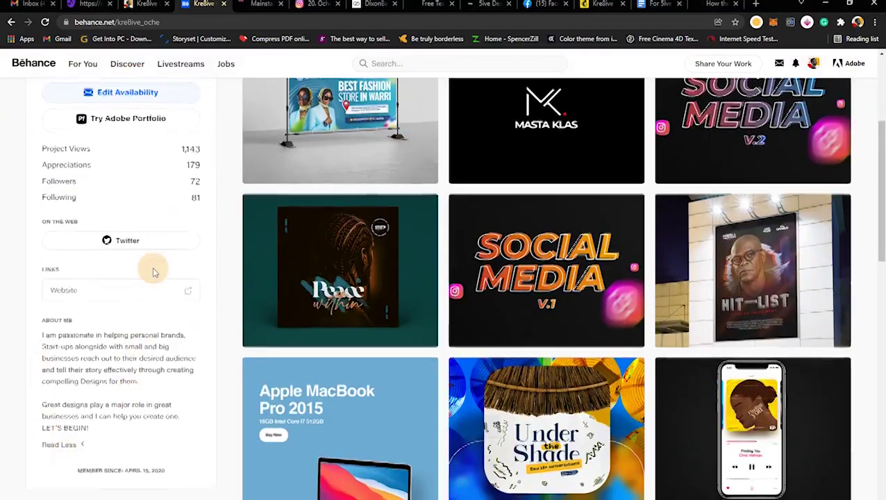
pyautogui.scroll(-4, 146, 298)
pyautogui.scroll(2, 159, 316)
pyautogui.scroll(5, 159, 316)
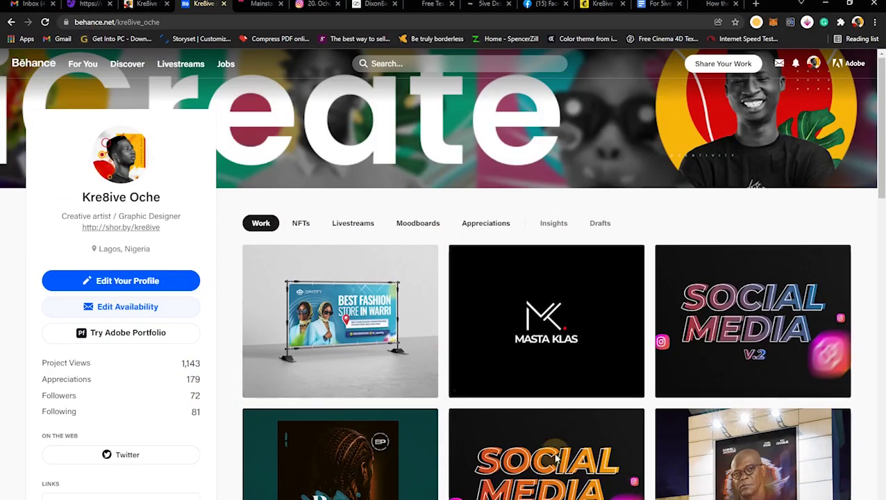
pyautogui.scroll(-12, 535, 233)
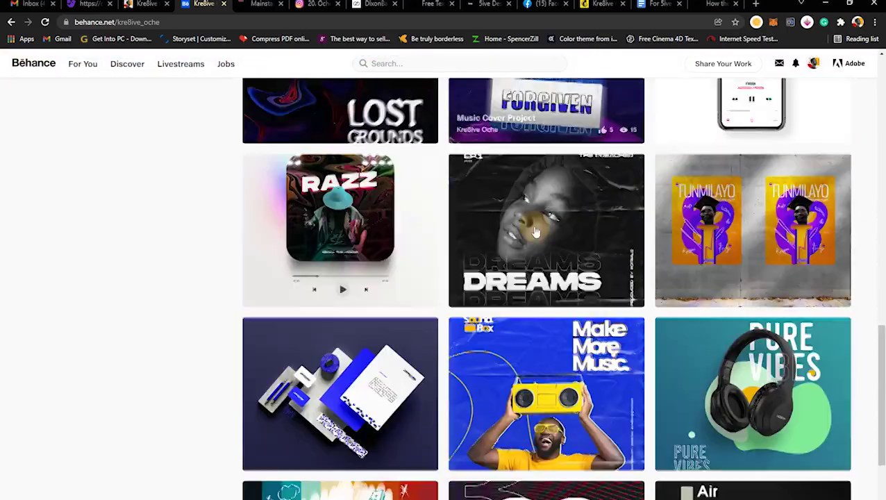
pyautogui.scroll(-1, 534, 233)
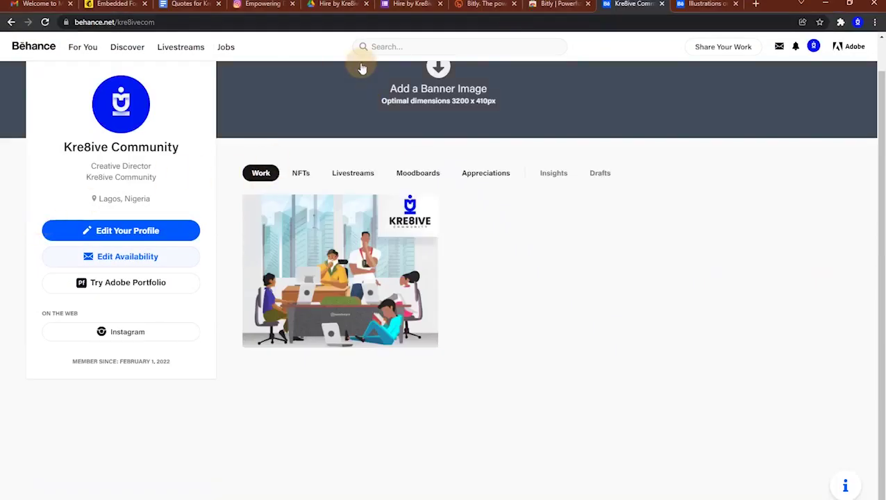
# - Search for the example designer by name, narrow the results to People, and open the matching profile to view its details
pyautogui.click(410, 43)
pyautogui.write('kre8ive oche')
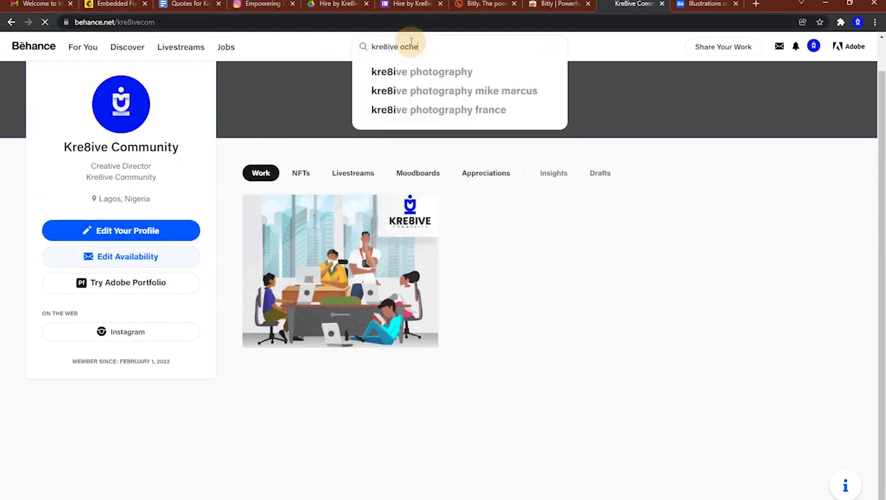
pyautogui.press('Return')
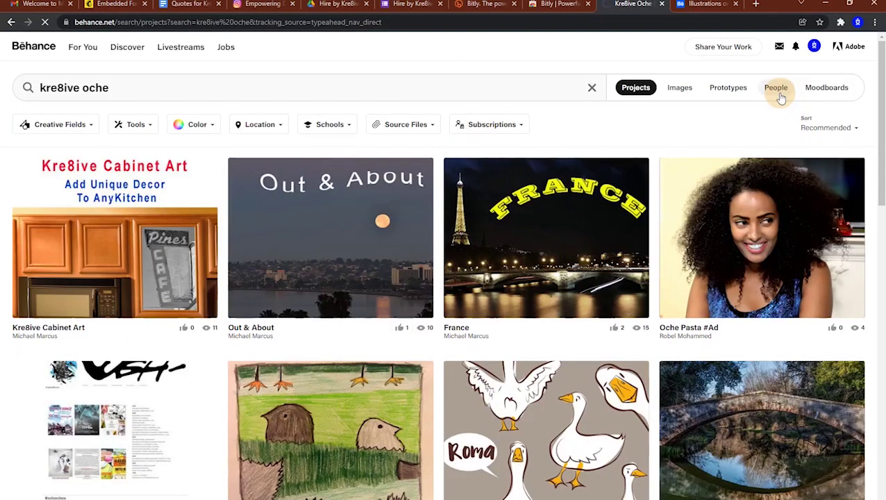
pyautogui.click(777, 89)
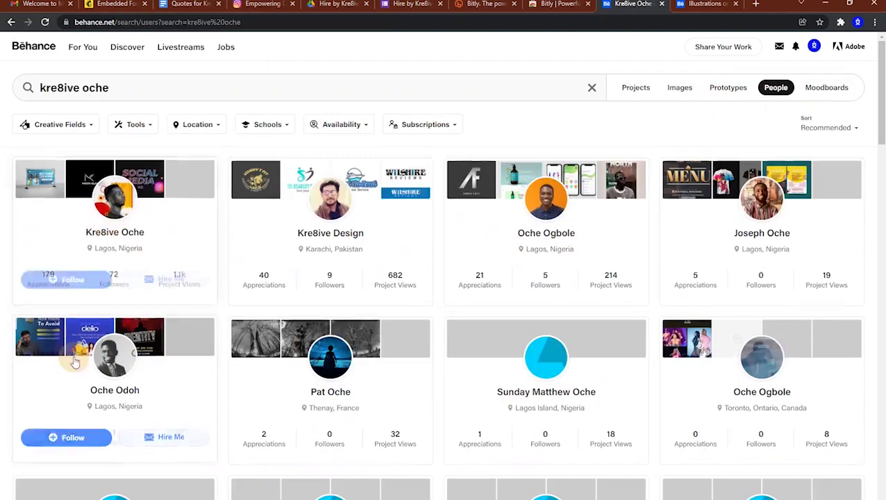
pyautogui.click(113, 211)
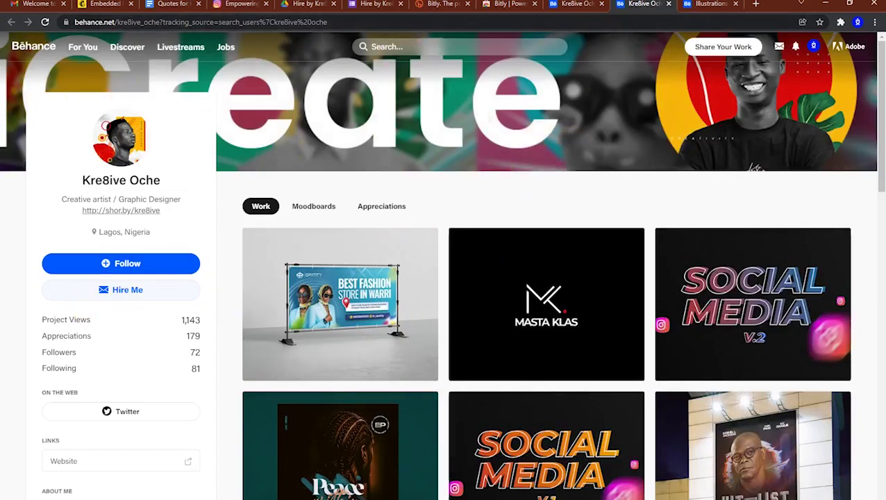
pyautogui.scroll(-5, 56, 347)
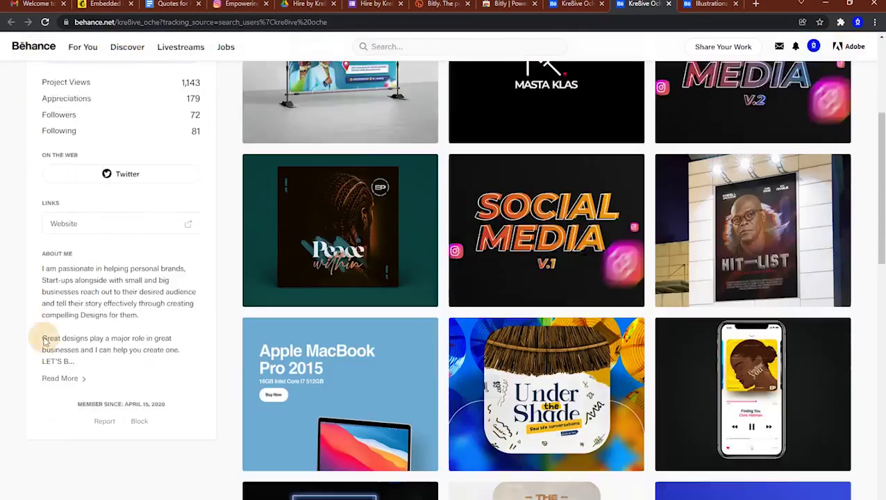